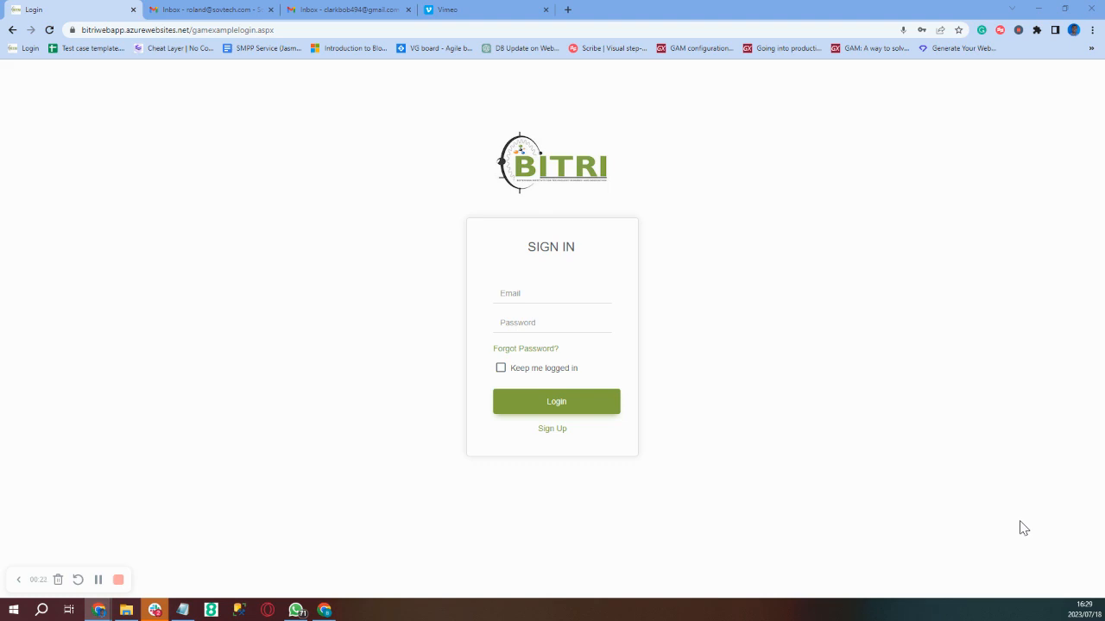
- Open the Sign Up form and clear the autofilled e-mail and password
click(554, 430)
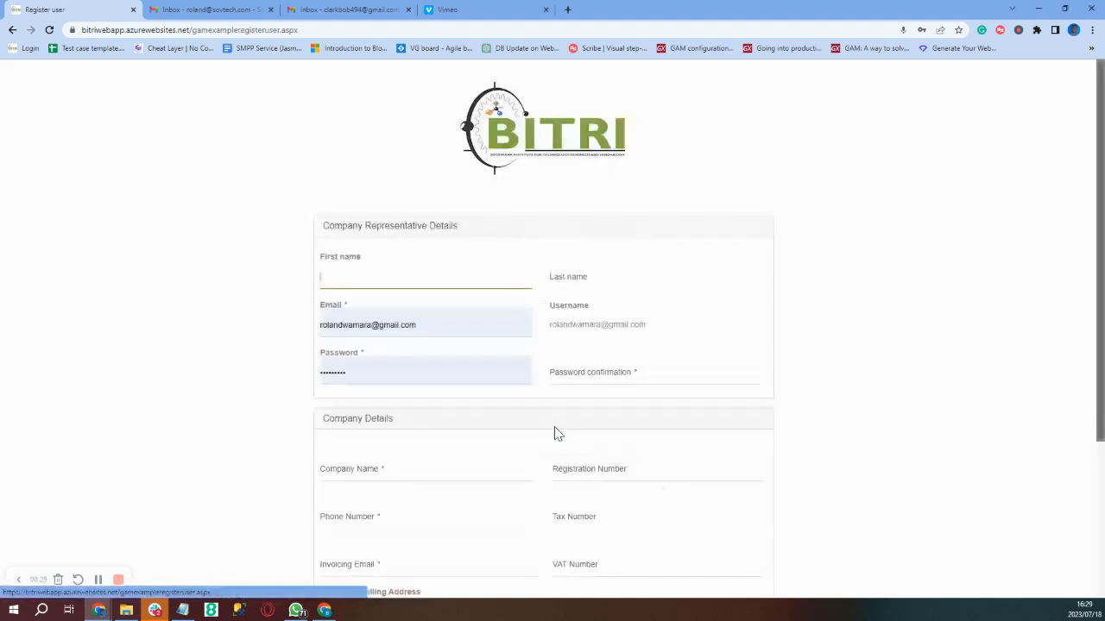
triple_click(440, 325)
key(BackSpace)
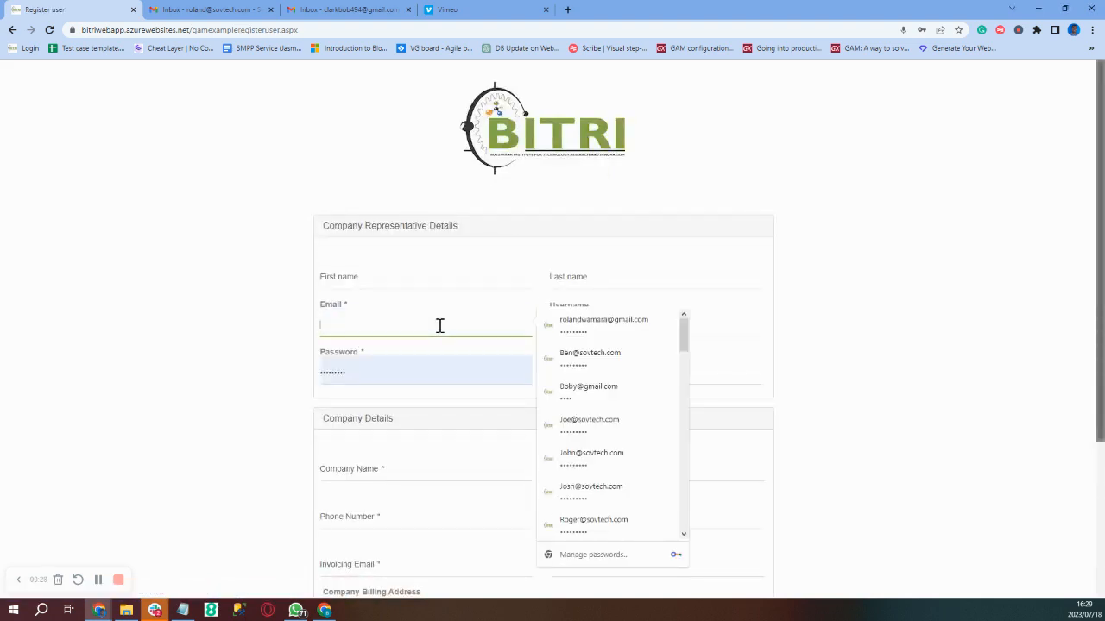
click(412, 376)
key(BackSpace)
key(BackSpace)
key(BackSpace)
key(BackSpace)
key(BackSpace)
key(BackSpace)
key(BackSpace)
key(BackSpace)
key(BackSpace)
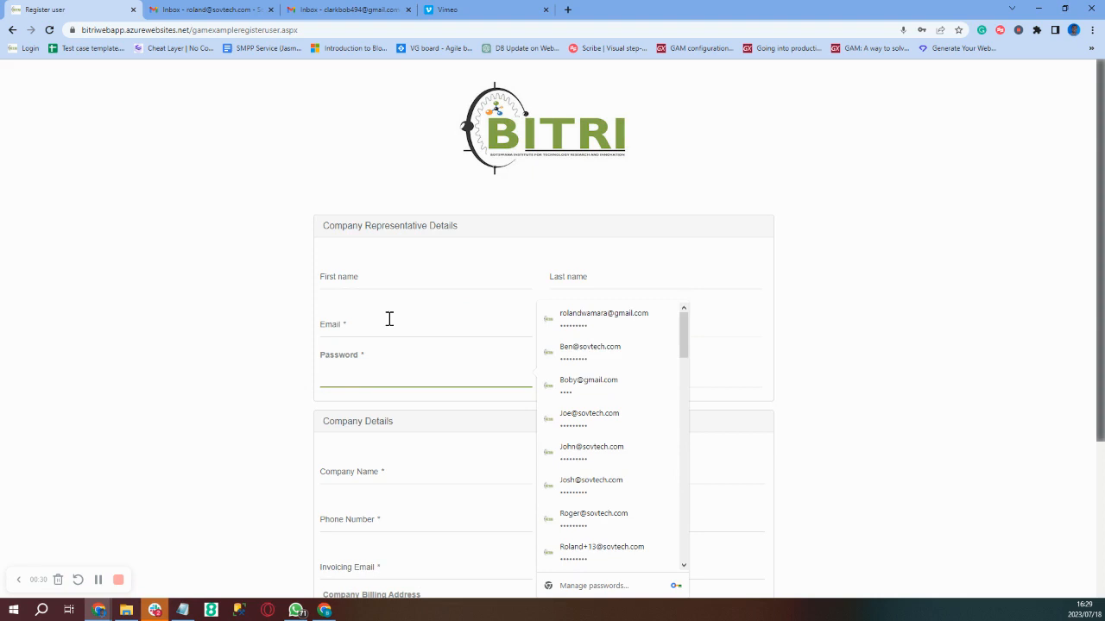
- Enter the representative's first and last name, pasted e-mail address and account password
click(351, 276)
text(R)
key(BackSpace)
key(Tab)
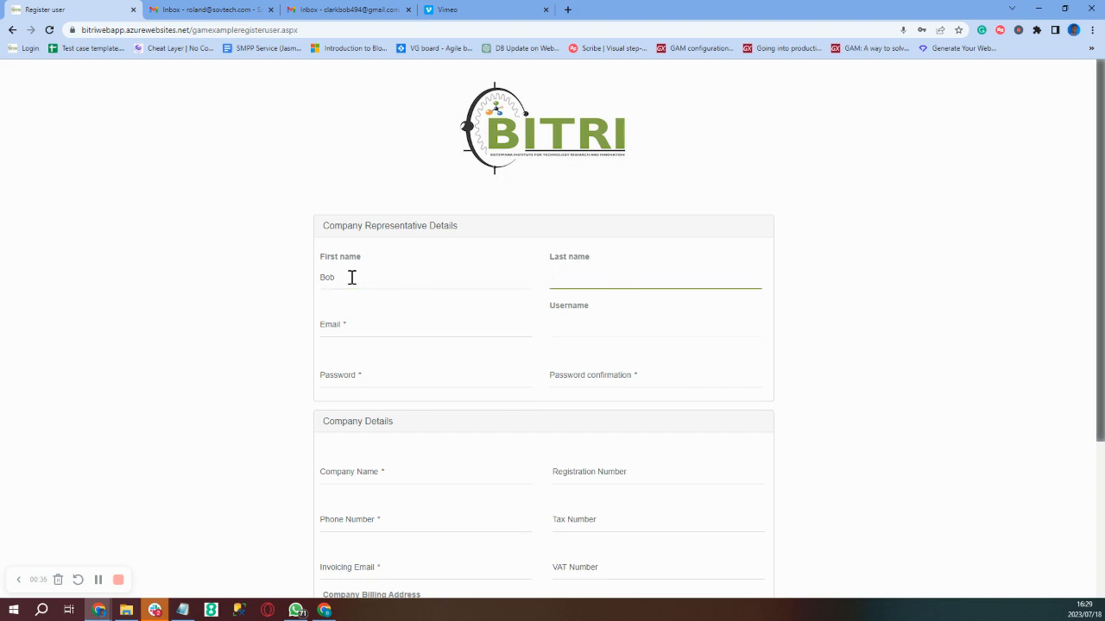
click(346, 330)
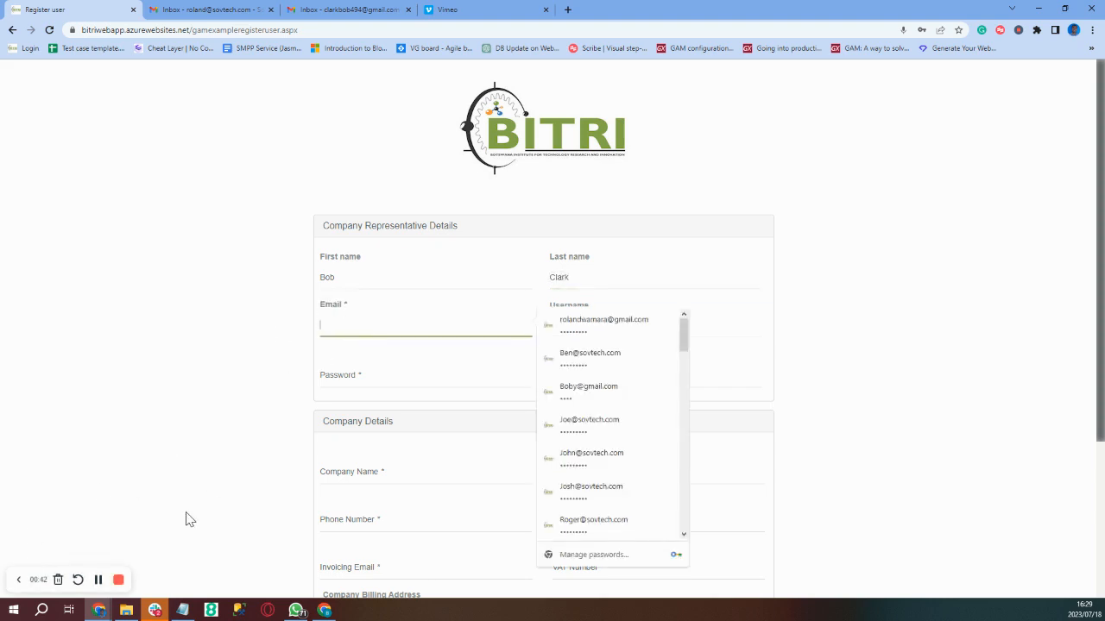
key(ctrl+v)
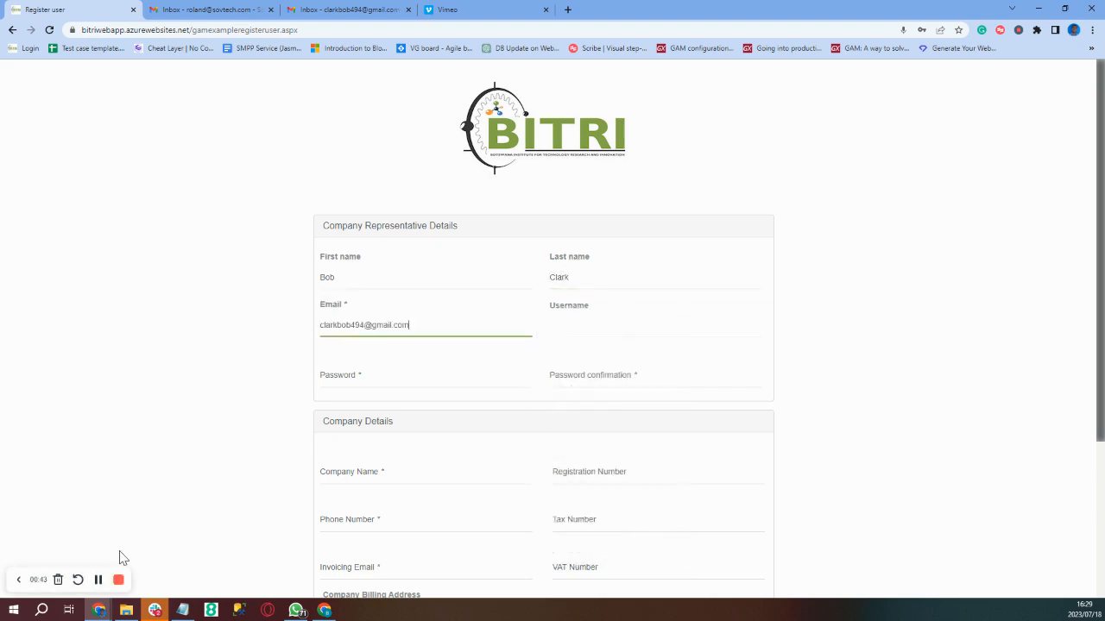
click(414, 370)
text(********)
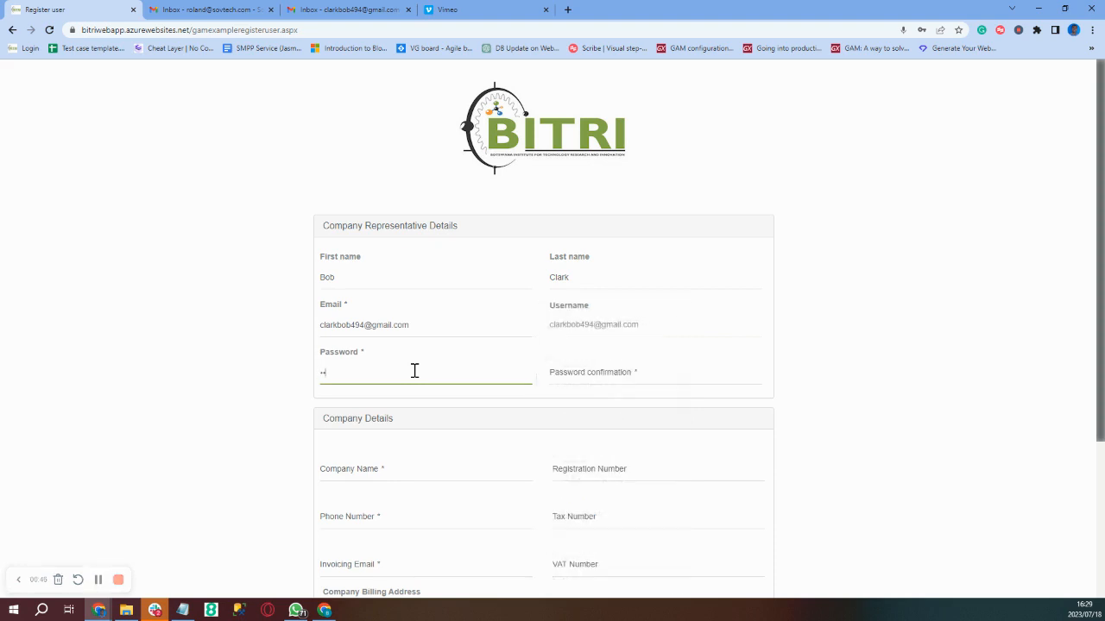
text(*)
key(Tab)
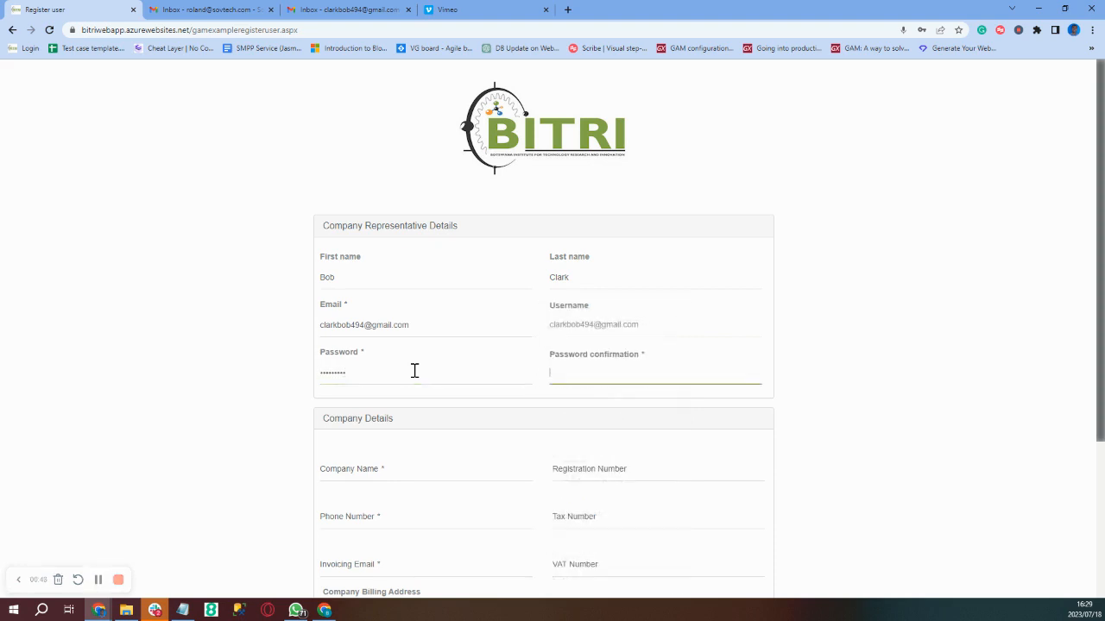
text(*********)
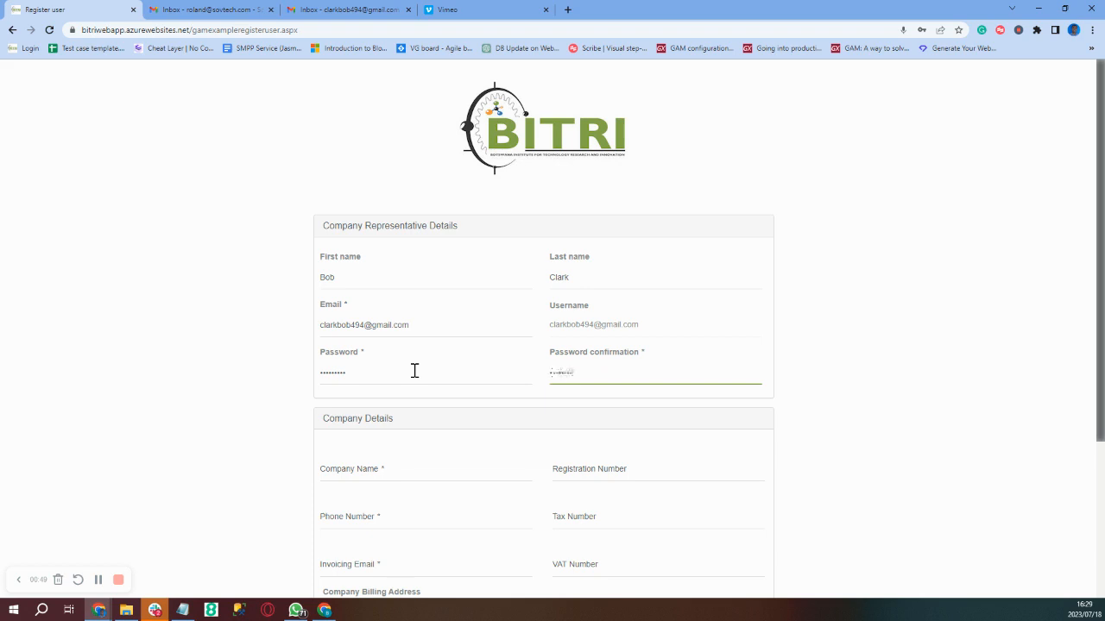
- Enter the company name and registration number, reusing it as the tax and VAT number
click(353, 464)
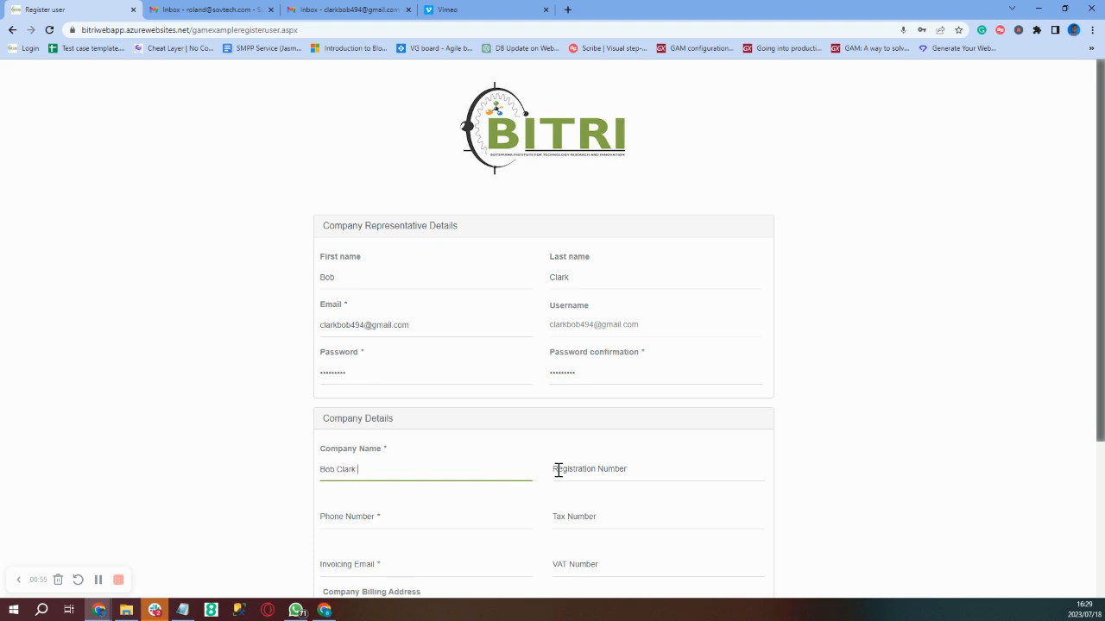
click(558, 470)
text(BC-001)
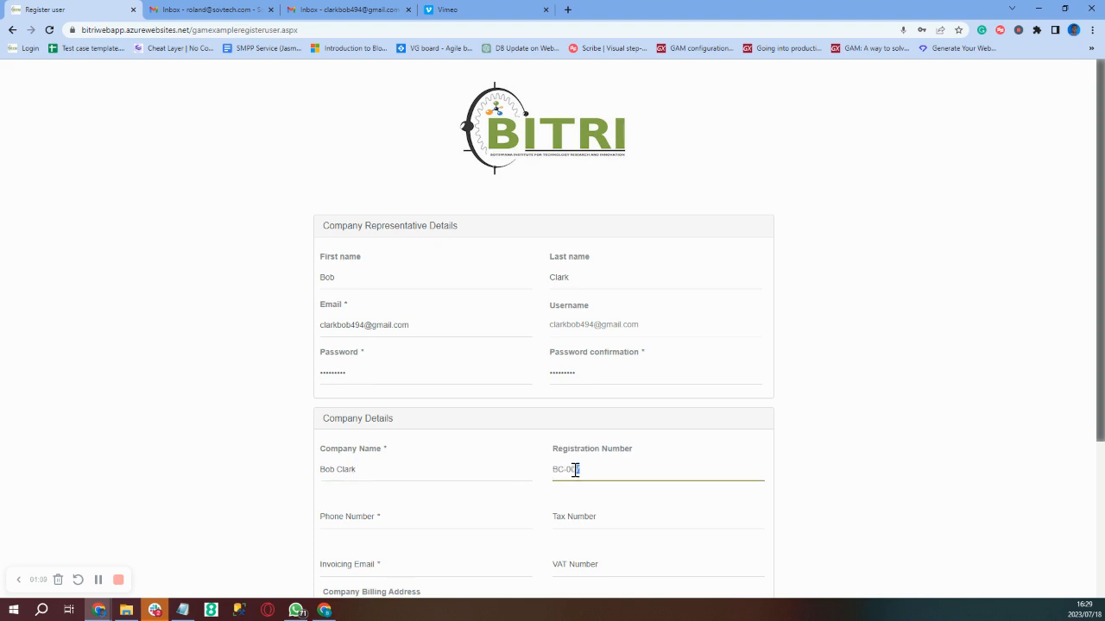
drag(576, 470, 554, 475)
key(ctrl+c)
click(570, 521)
key(ctrl+v)
click(572, 554)
key(ctrl+v)
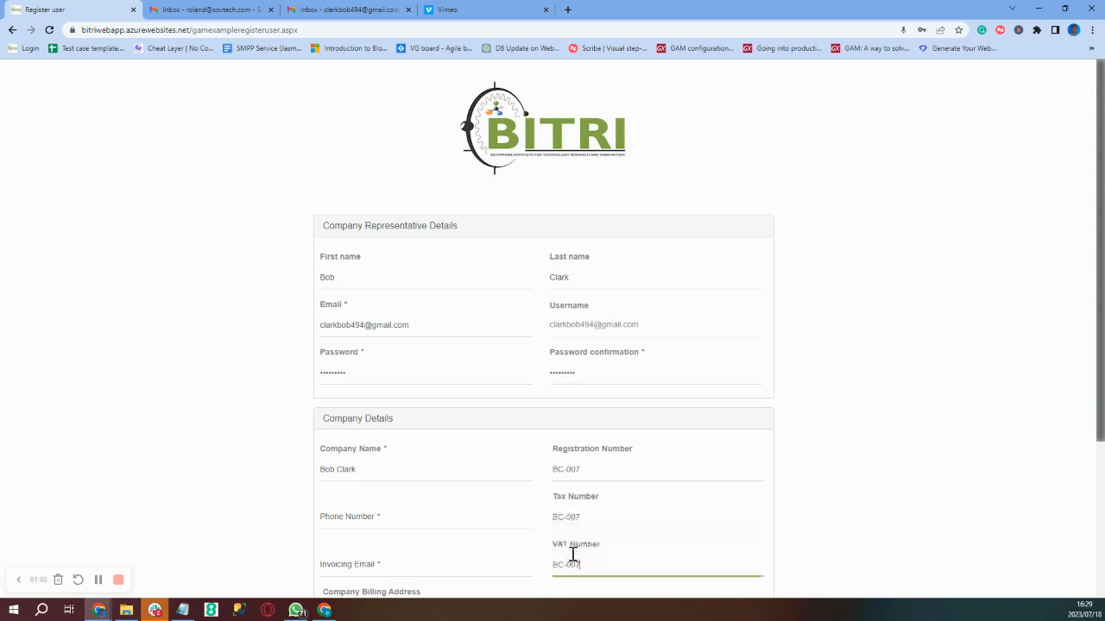
- Fill the company phone number from a saved entry
click(352, 515)
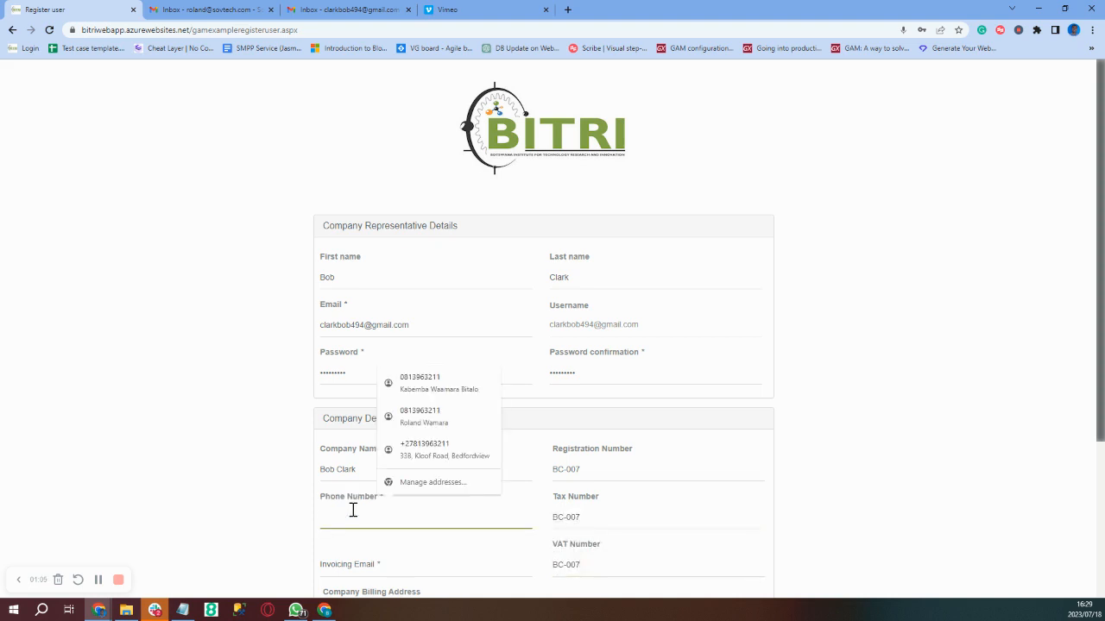
click(438, 449)
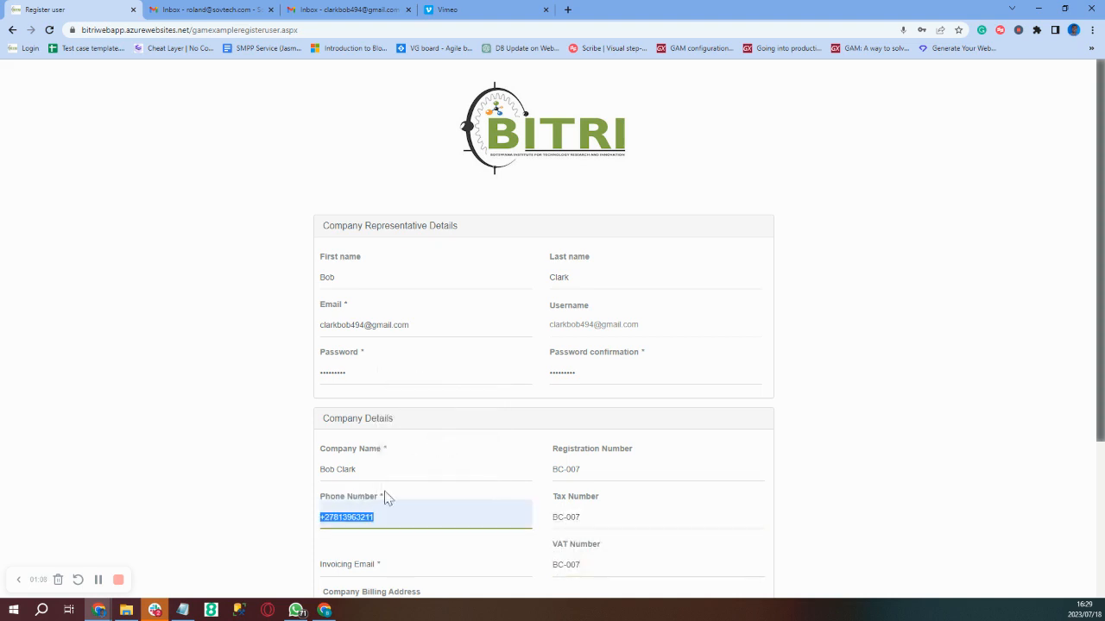
click(325, 517)
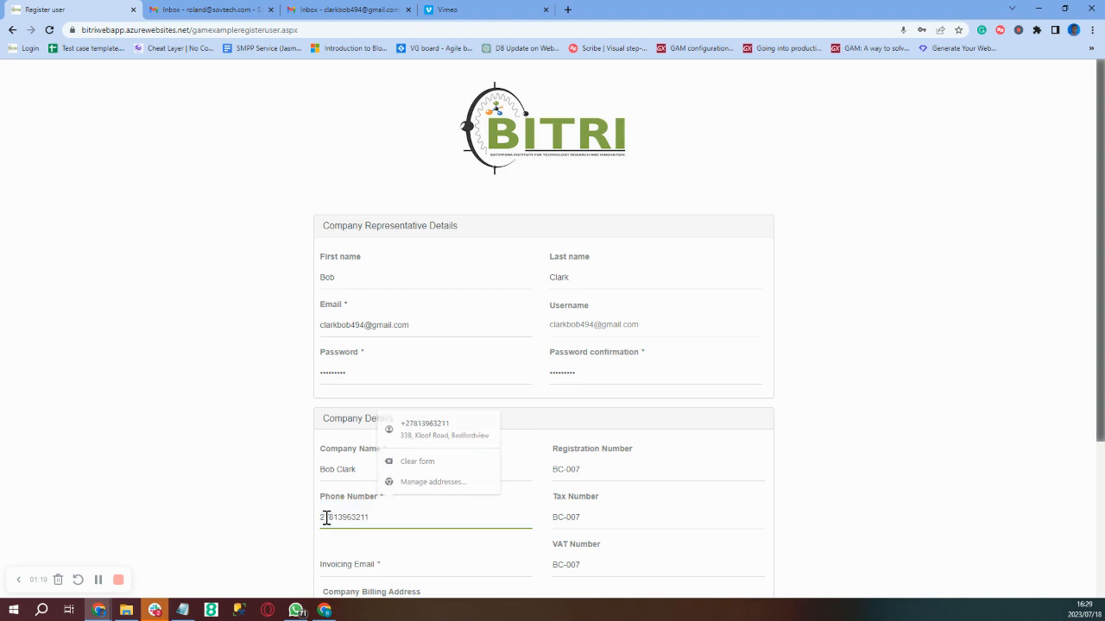
scroll(325, 518, down, 1)
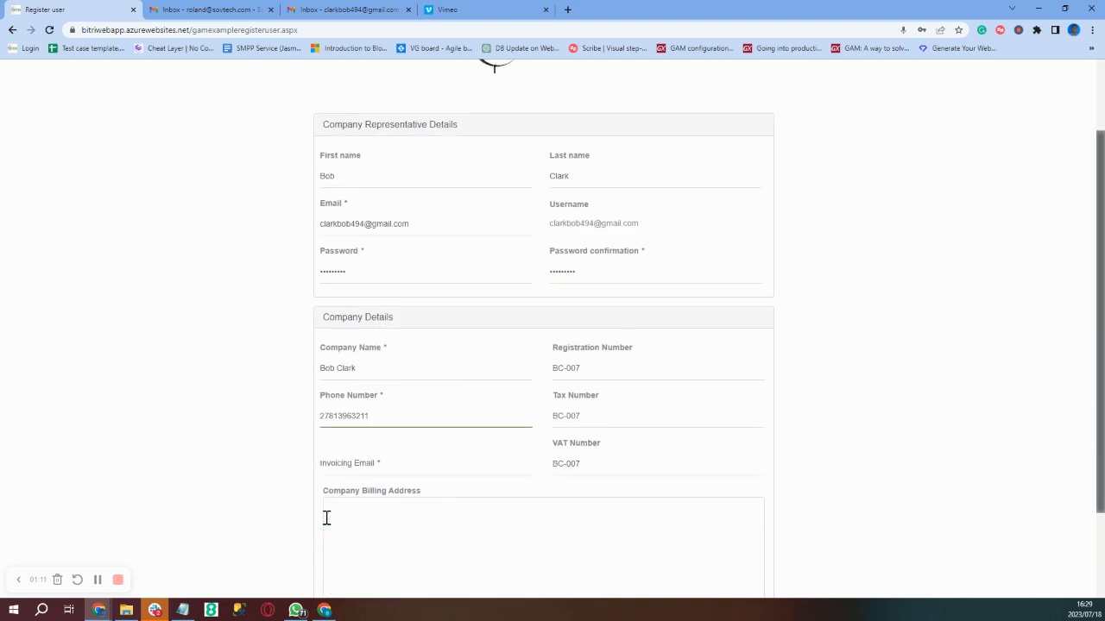
- Set the invoicing e-mail to the representative's e-mail address
click(342, 466)
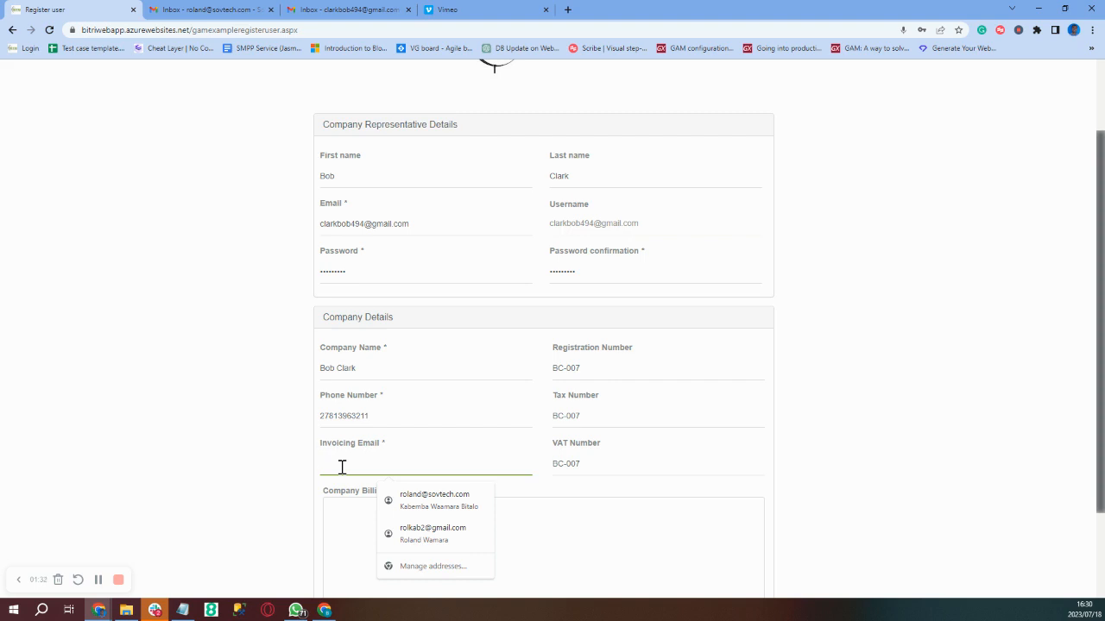
text(olan)
key(BackSpace)
key(BackSpace)
key(BackSpace)
key(BackSpace)
key(BackSpace)
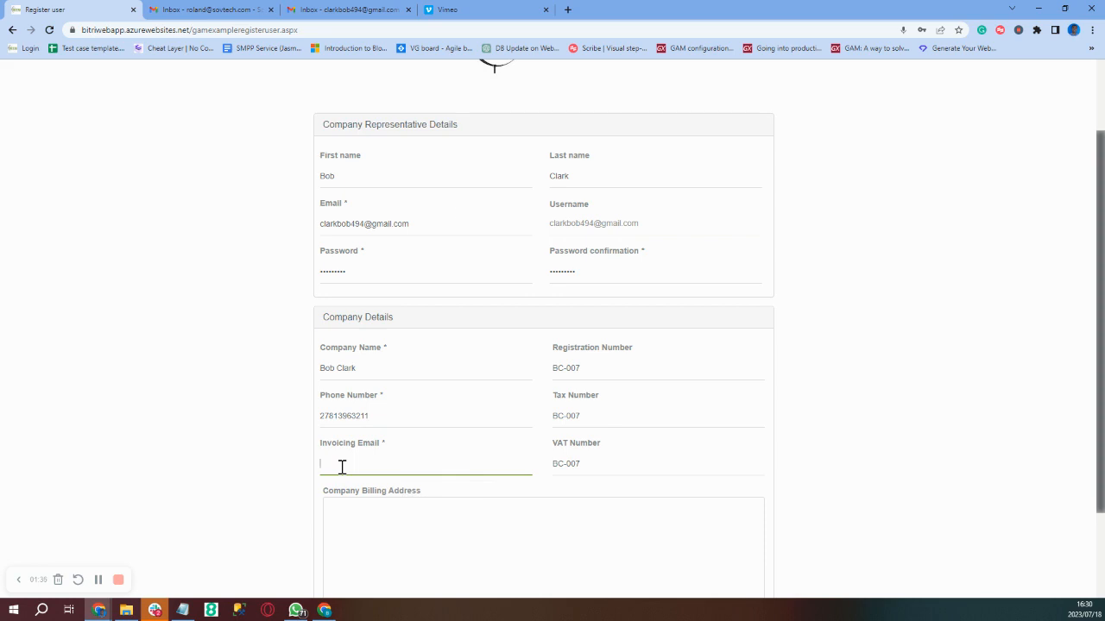
triple_click(414, 227)
key(ctrl+c)
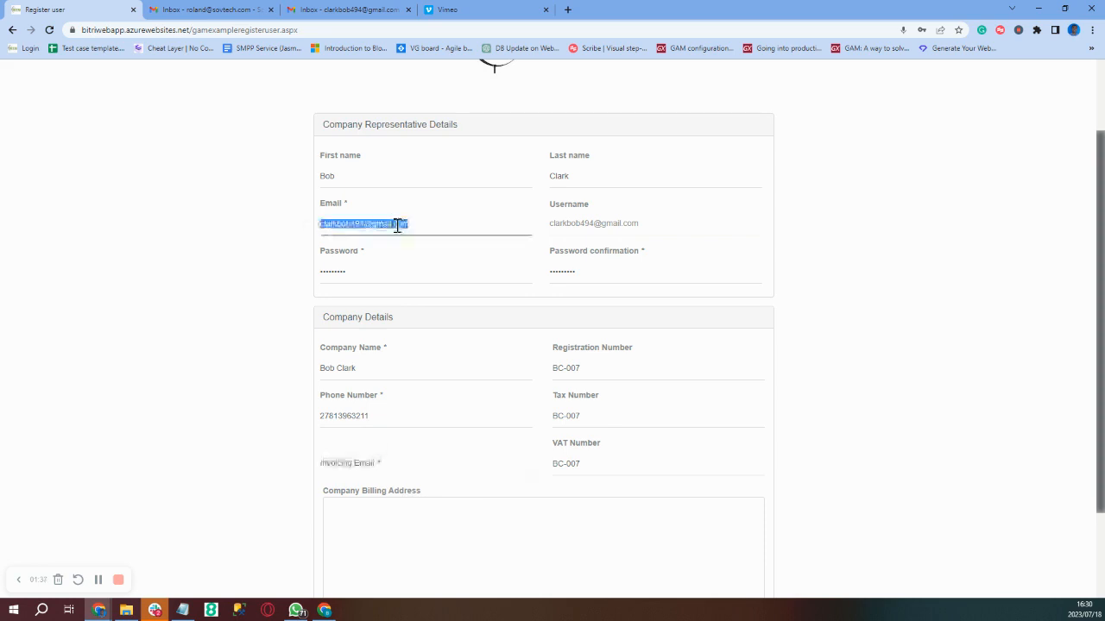
click(360, 460)
key(ctrl+v)
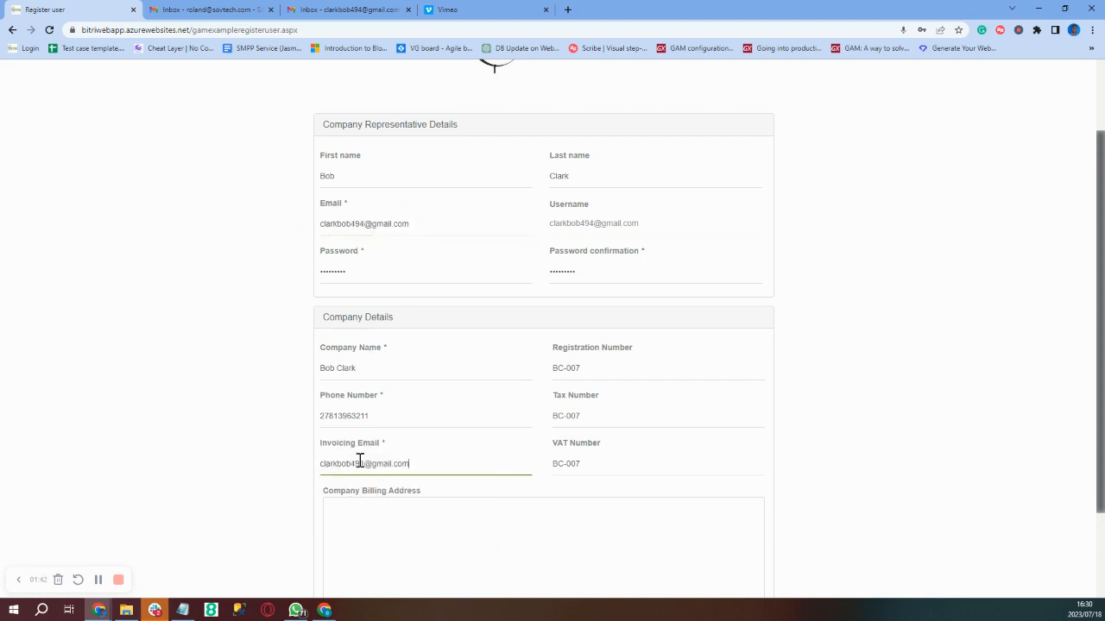
- Fill the billing address from a saved address and create the account
click(356, 520)
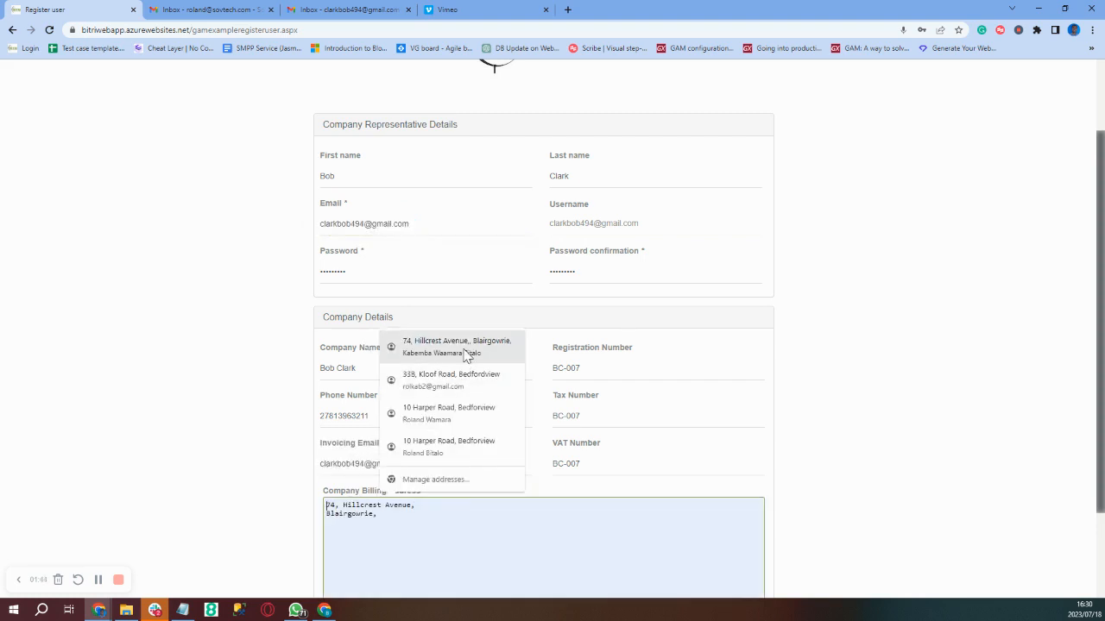
click(466, 350)
scroll(547, 469, down, 2)
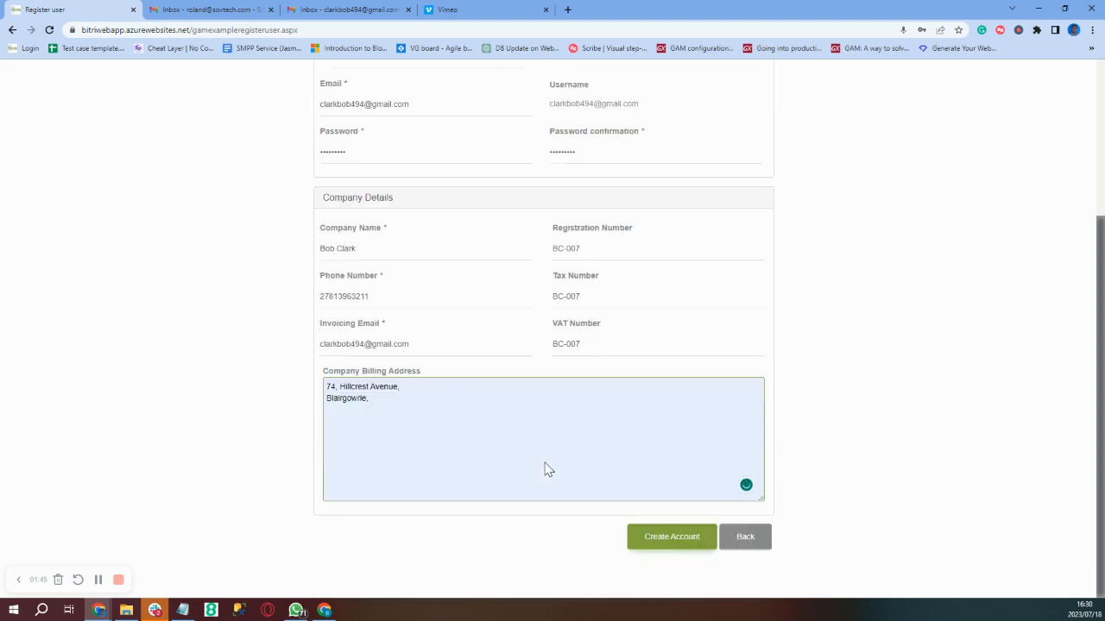
click(664, 547)
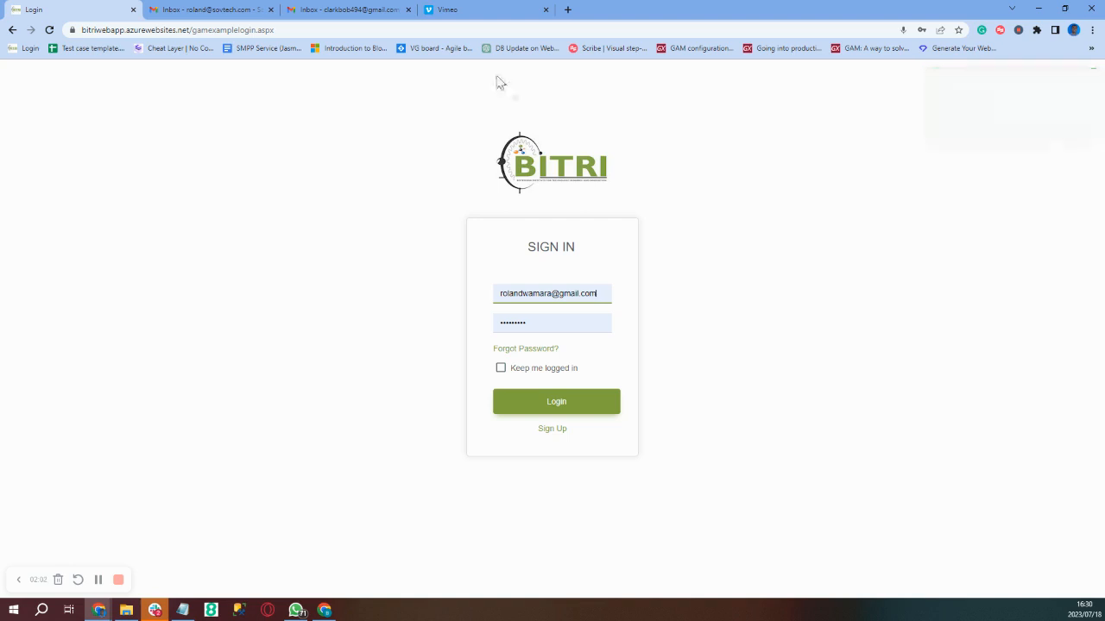
- Open the 'Activate Your Bitri Gateway Account' email in Gmail and follow its activation link
click(343, 11)
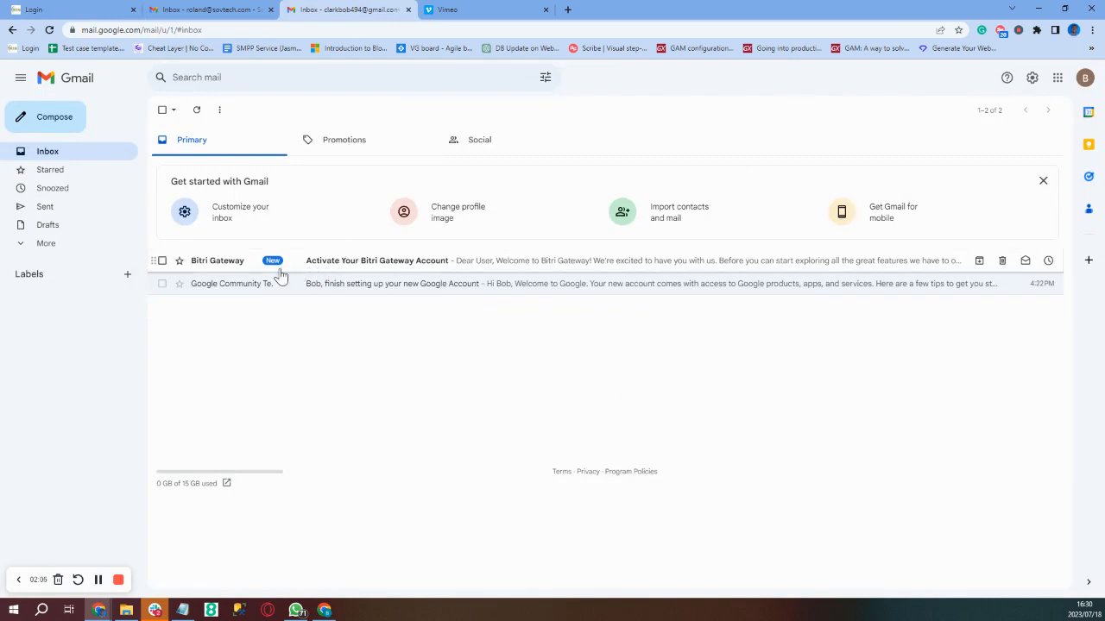
click(211, 266)
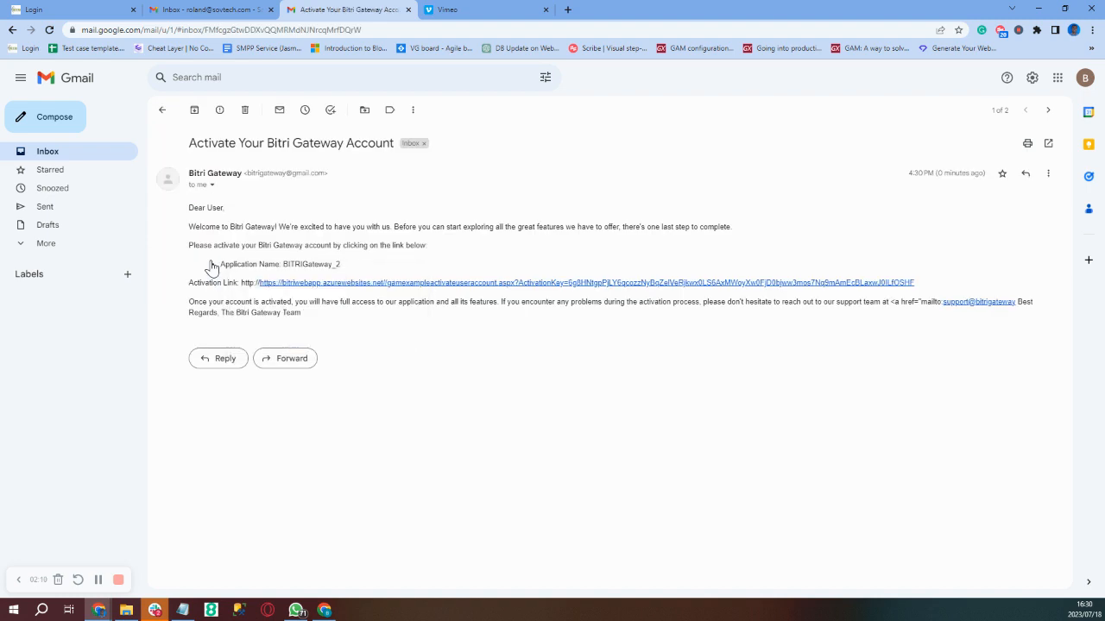
click(387, 283)
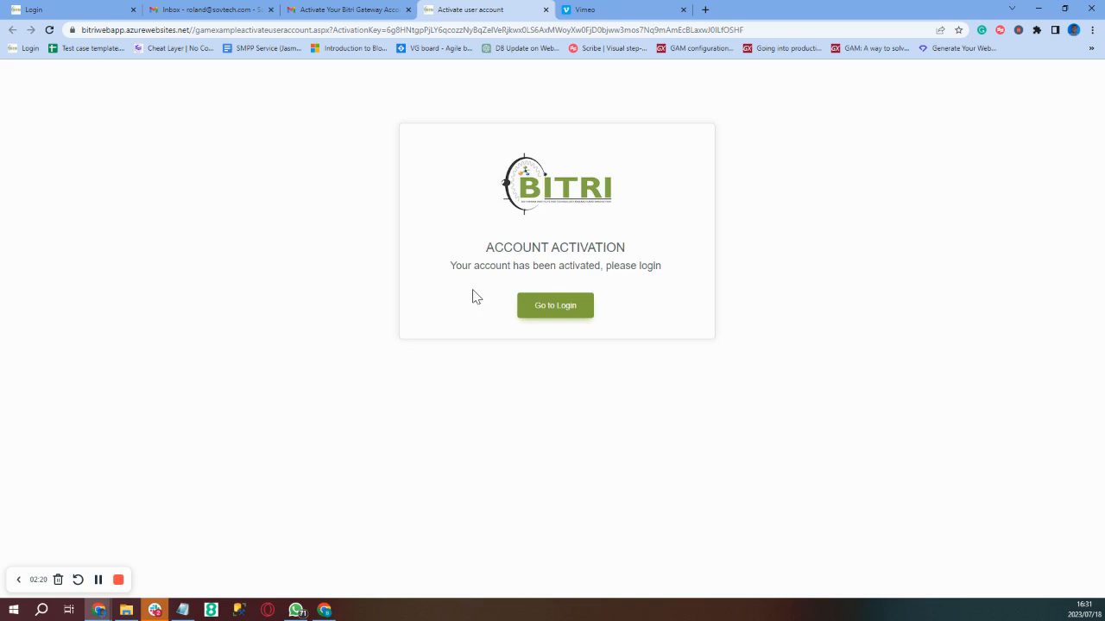
- Go to the login page and replace the prefilled e-mail with the new account's
click(548, 316)
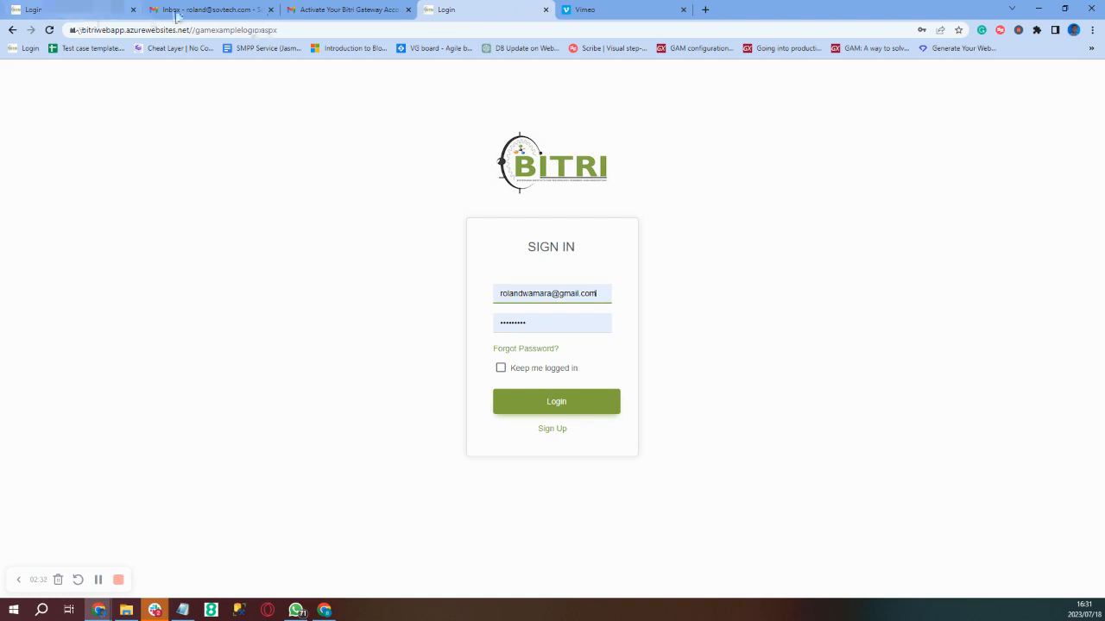
click(133, 10)
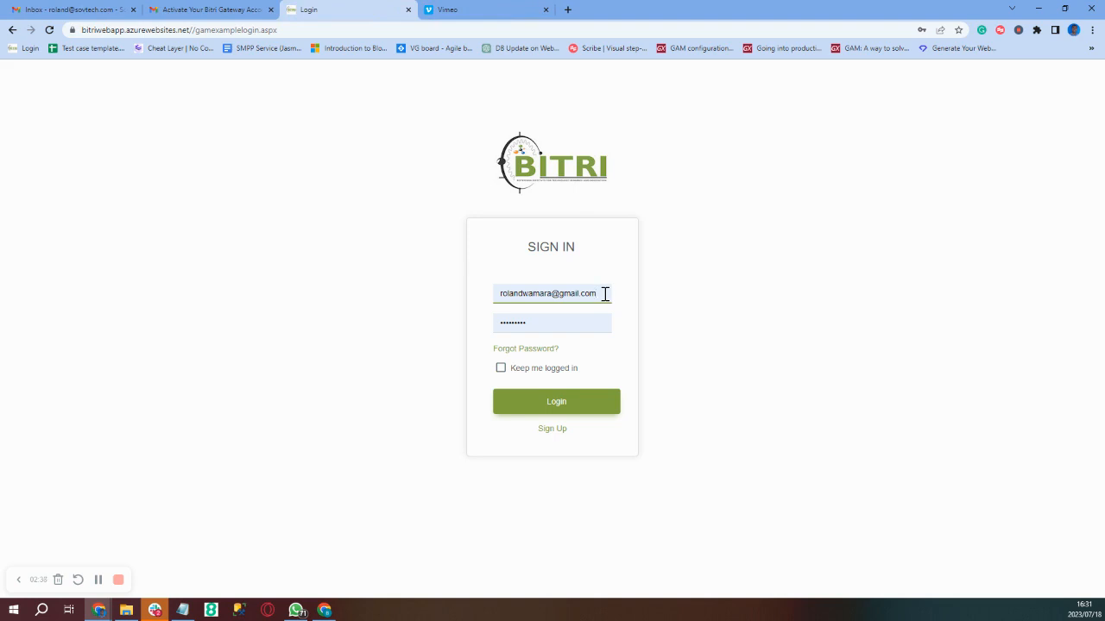
key(BackSpace)
key(BackSpace)
key(BackSpace)
key(BackSpace)
key(BackSpace)
key(BackSpace)
key(BackSpace)
key(BackSpace)
key(BackSpace)
key(BackSpace)
key(BackSpace)
key(BackSpace)
key(BackSpace)
key(BackSpace)
key(BackSpace)
key(BackSpace)
key(BackSpace)
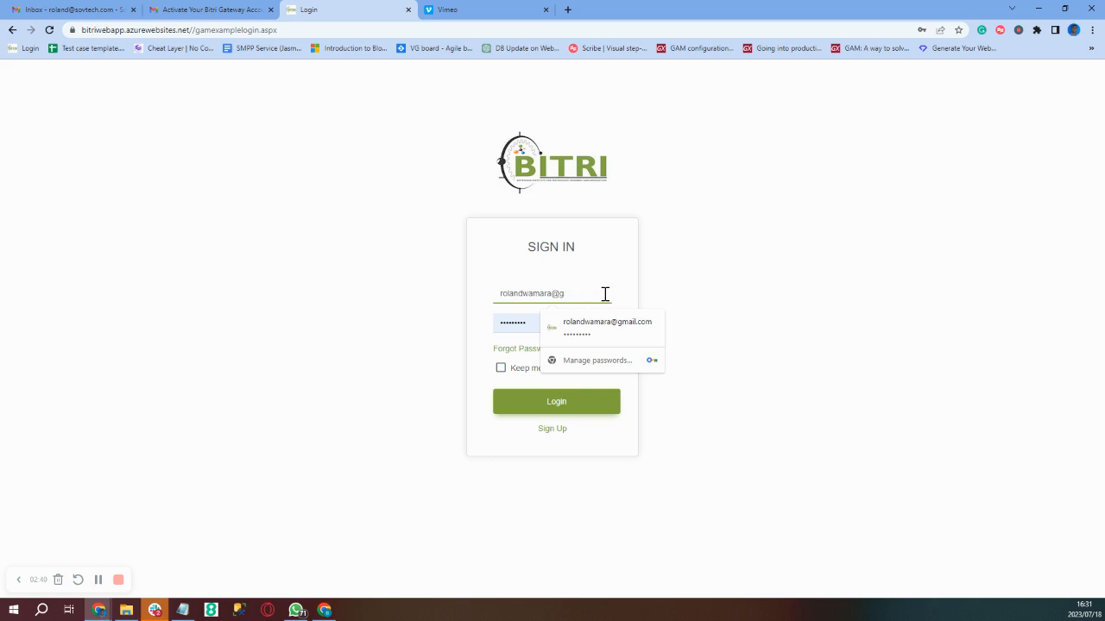
key(BackSpace)
key(BackSpace)
key(BackSpace)
key(BackSpace)
key(BackSpace)
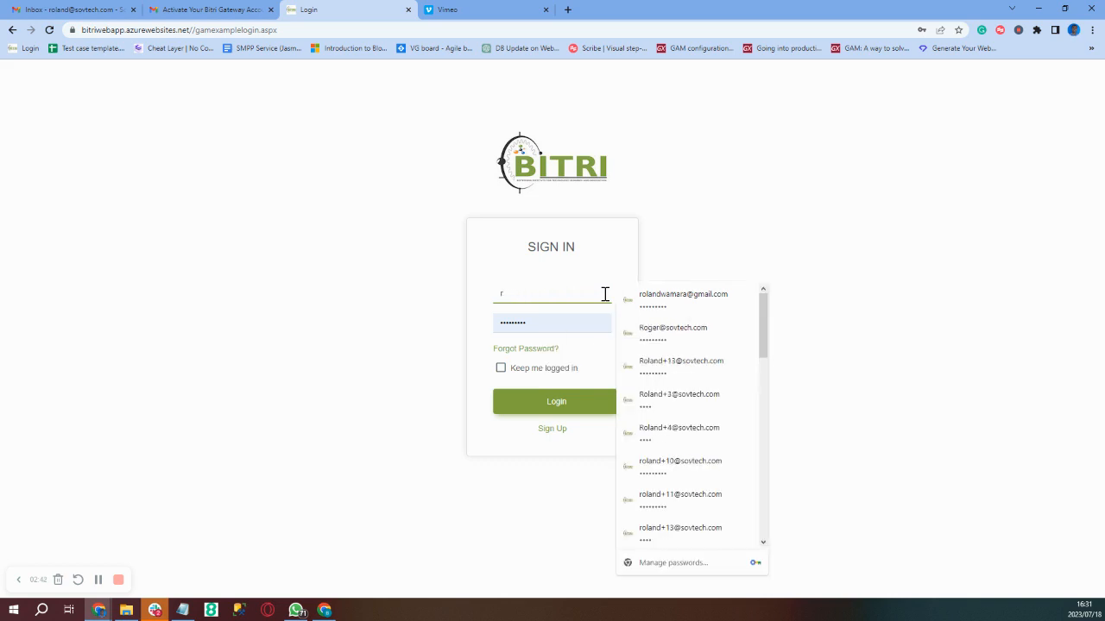
key(ctrl+v)
- Enter the new password, keep me logged in, log in and save the password
click(548, 332)
key(BackSpace)
key(BackSpace)
key(BackSpace)
key(BackSpace)
key(BackSpace)
key(BackSpace)
key(BackSpace)
text(*********)
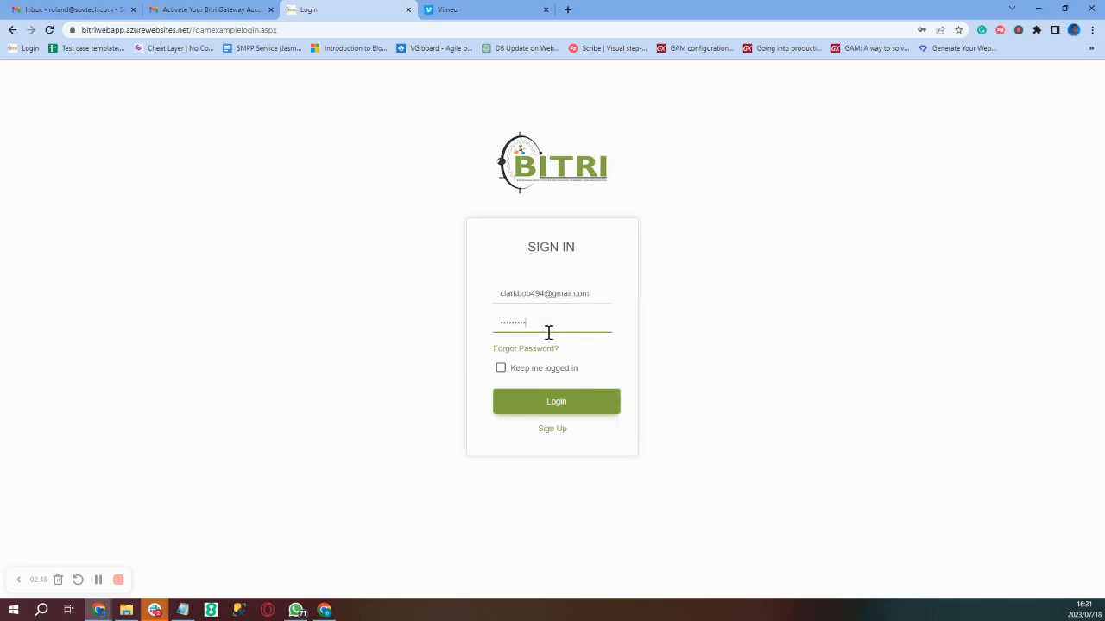
click(501, 369)
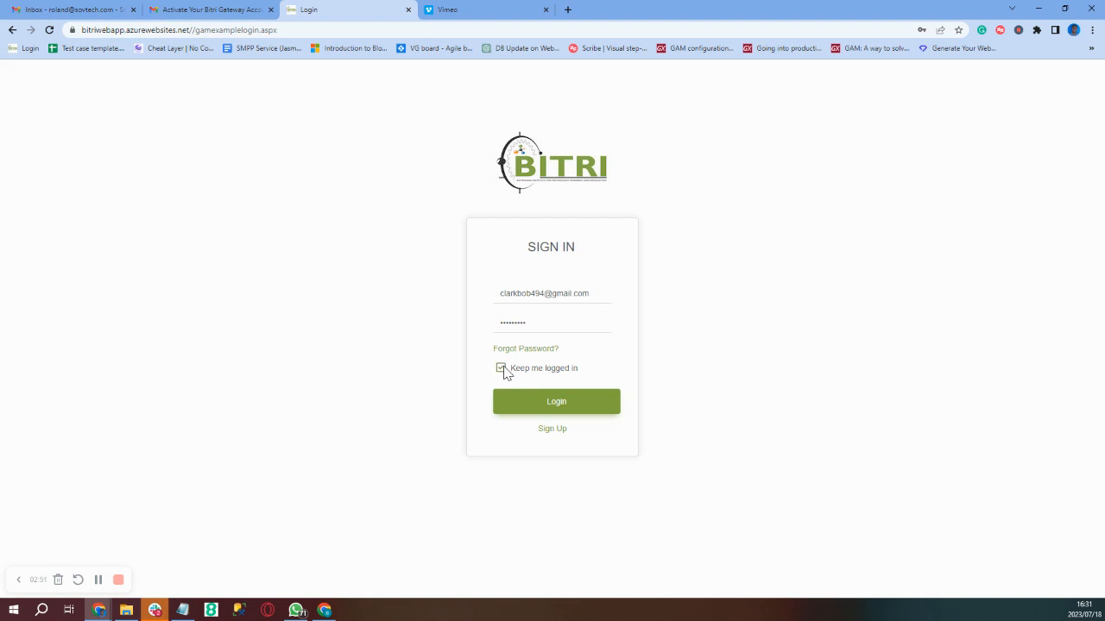
click(568, 409)
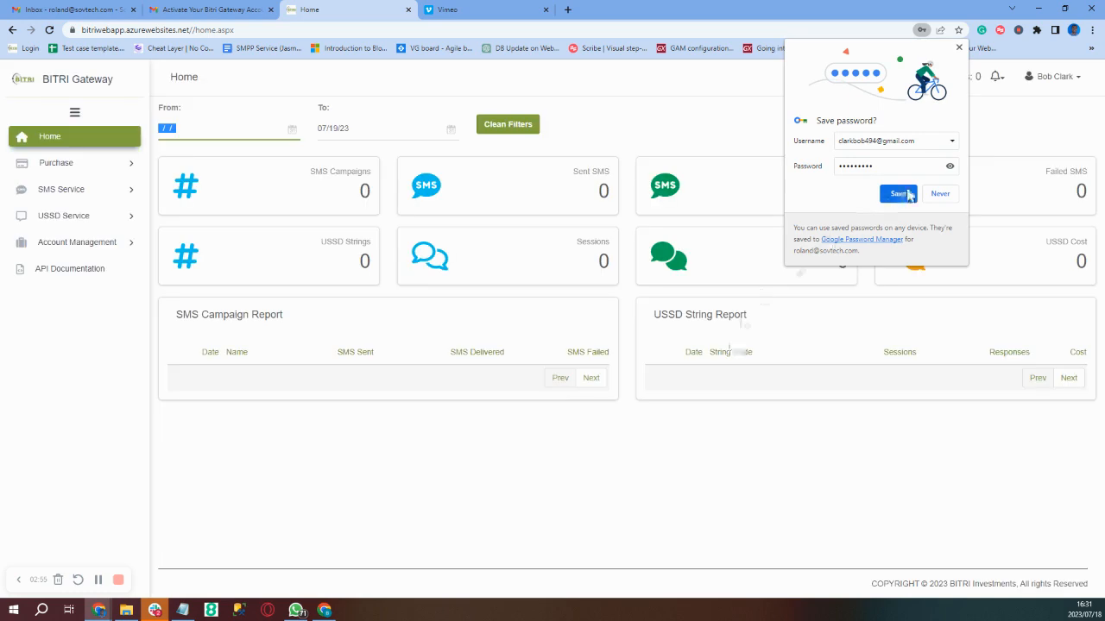
click(898, 195)
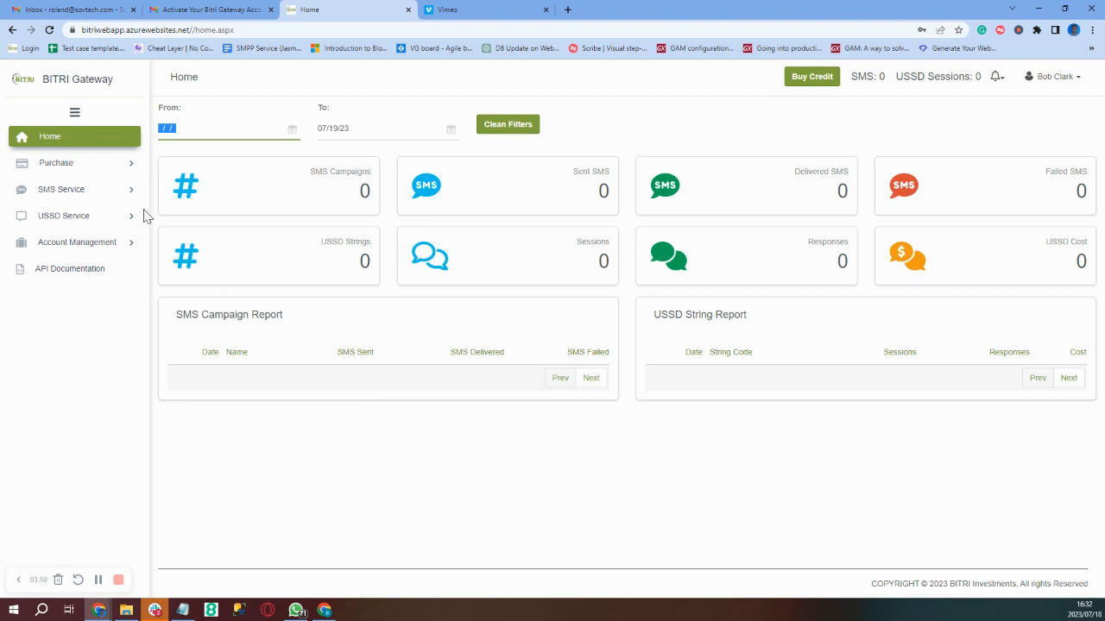
click(93, 175)
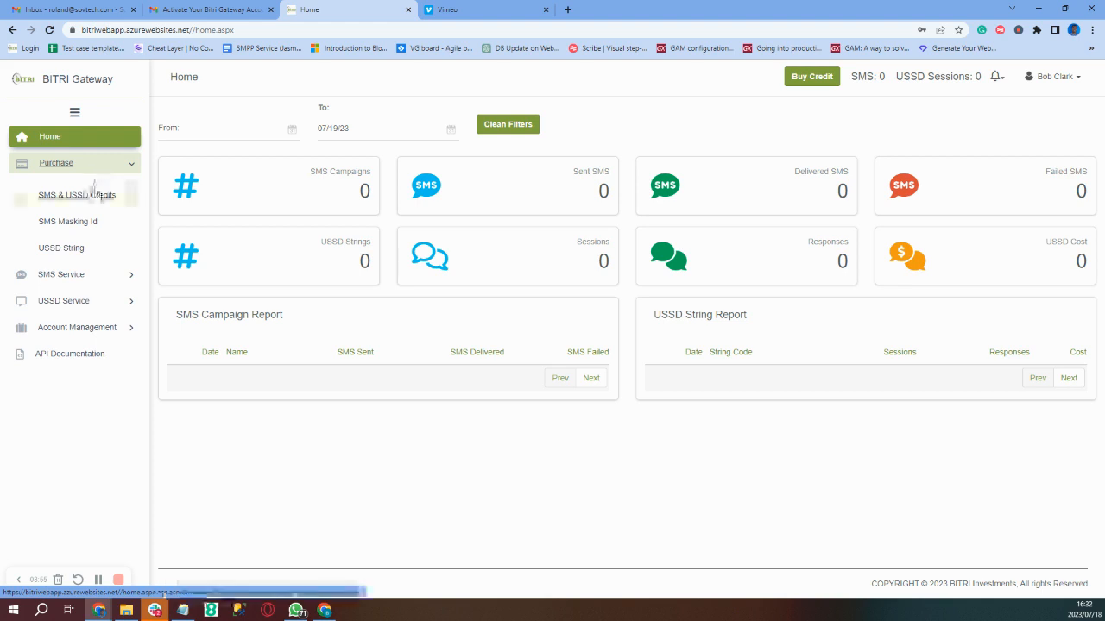
- Order 800 SMS Messages credits, calculate the BWP 264.00 cost and confirm
click(92, 199)
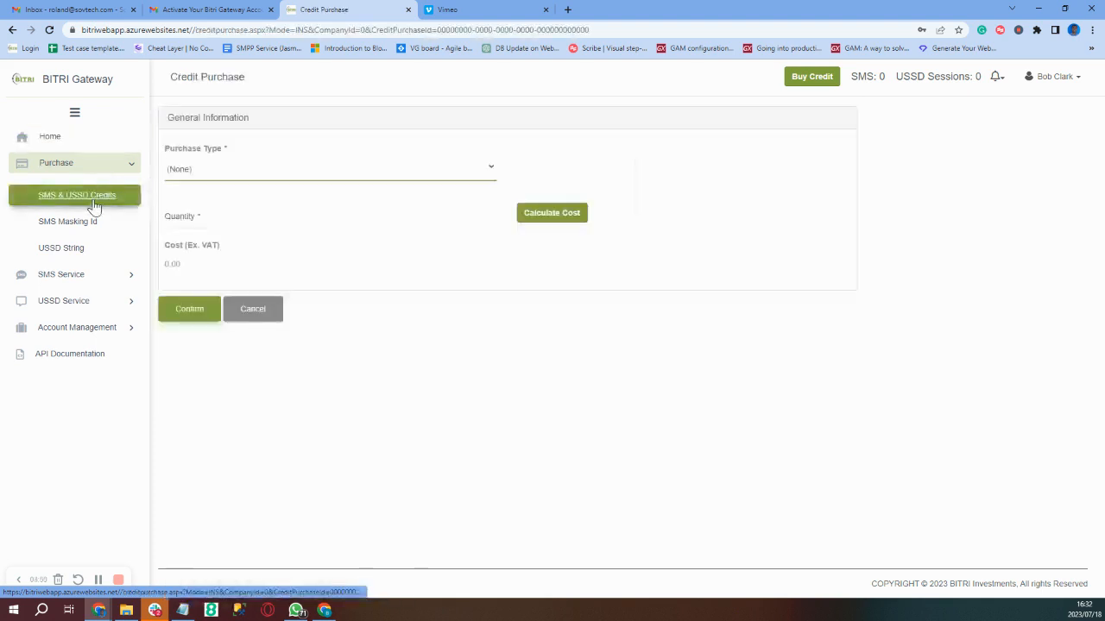
click(268, 175)
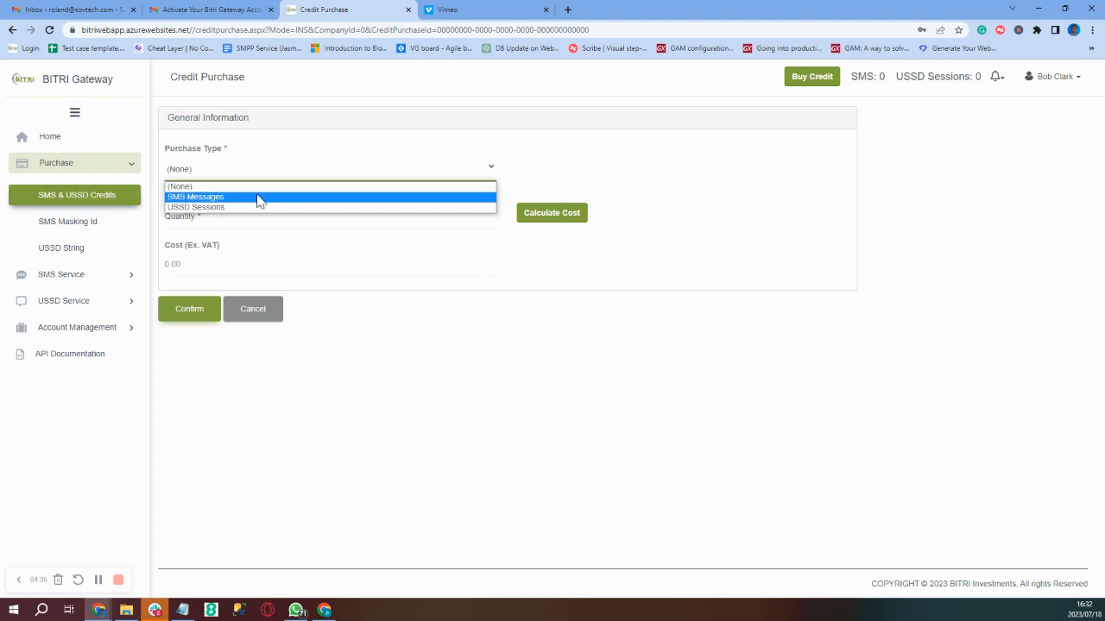
click(258, 198)
click(248, 218)
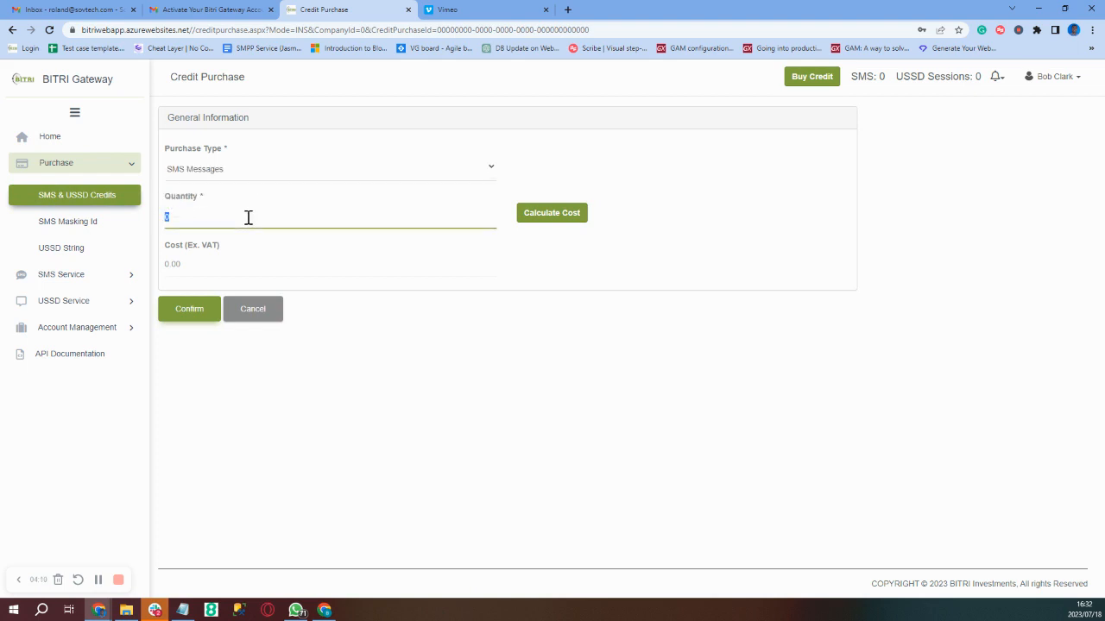
text(800)
click(530, 219)
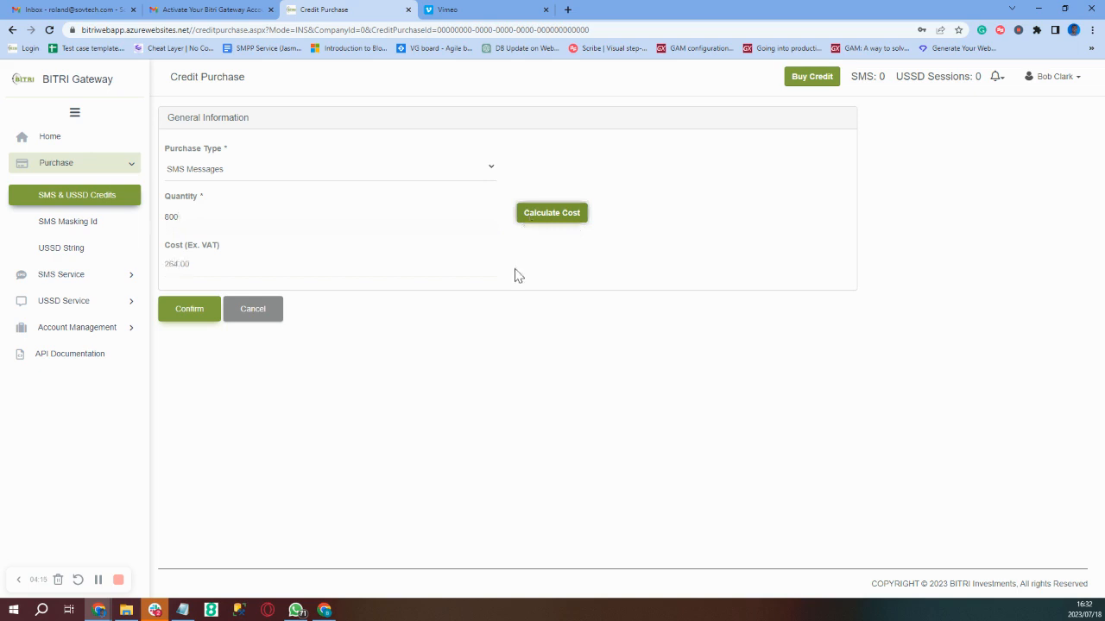
click(188, 316)
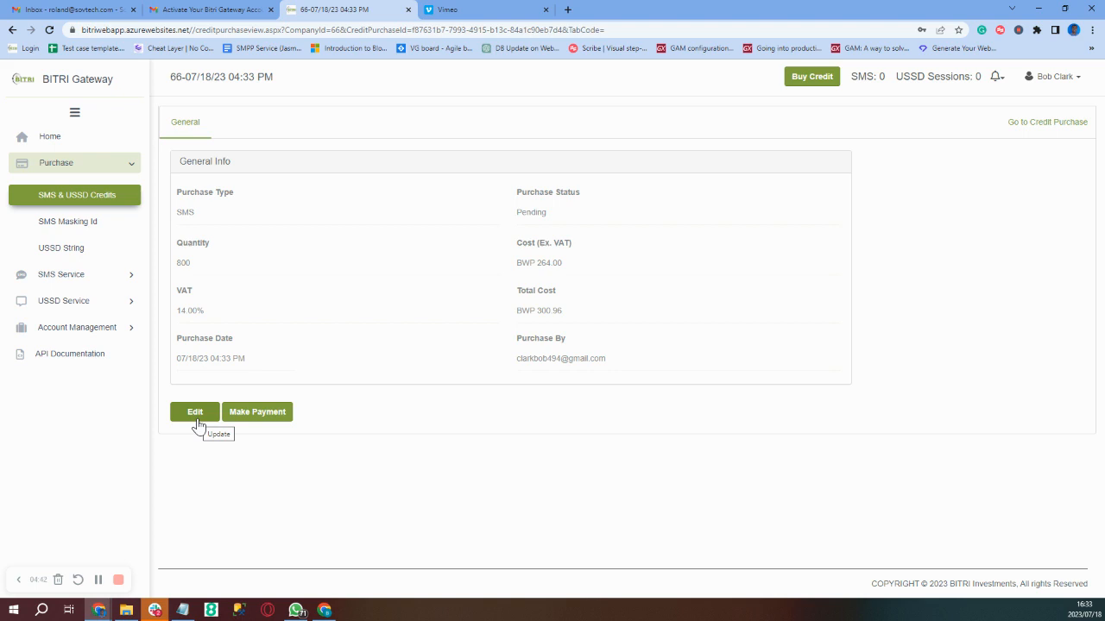
- Pay the SMS purchase on VCS, accepting the terms and conditions
click(264, 417)
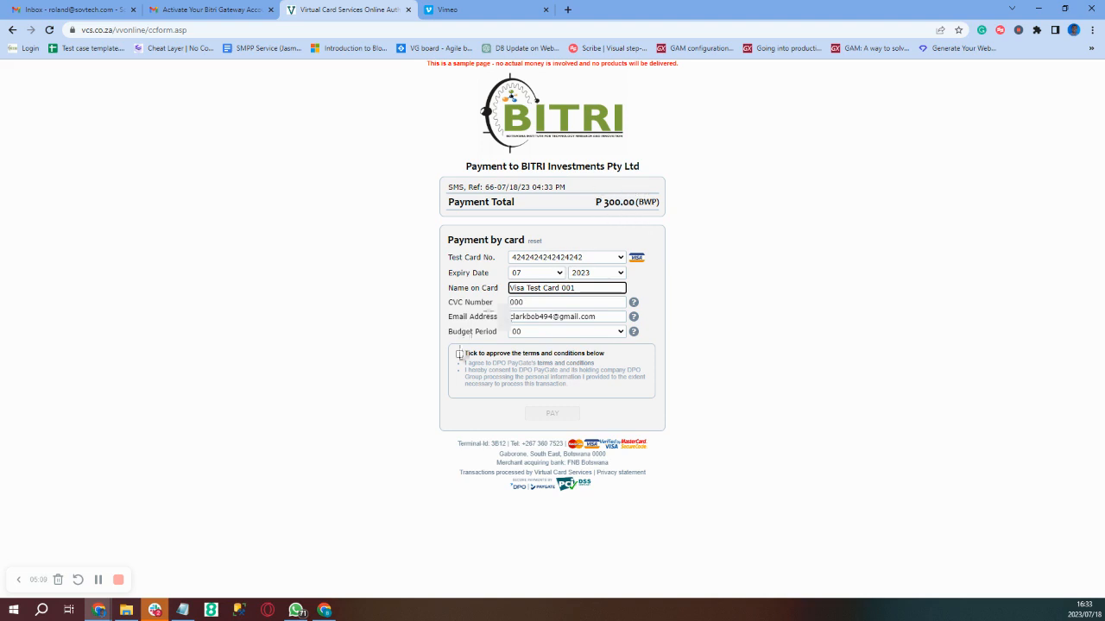
click(459, 355)
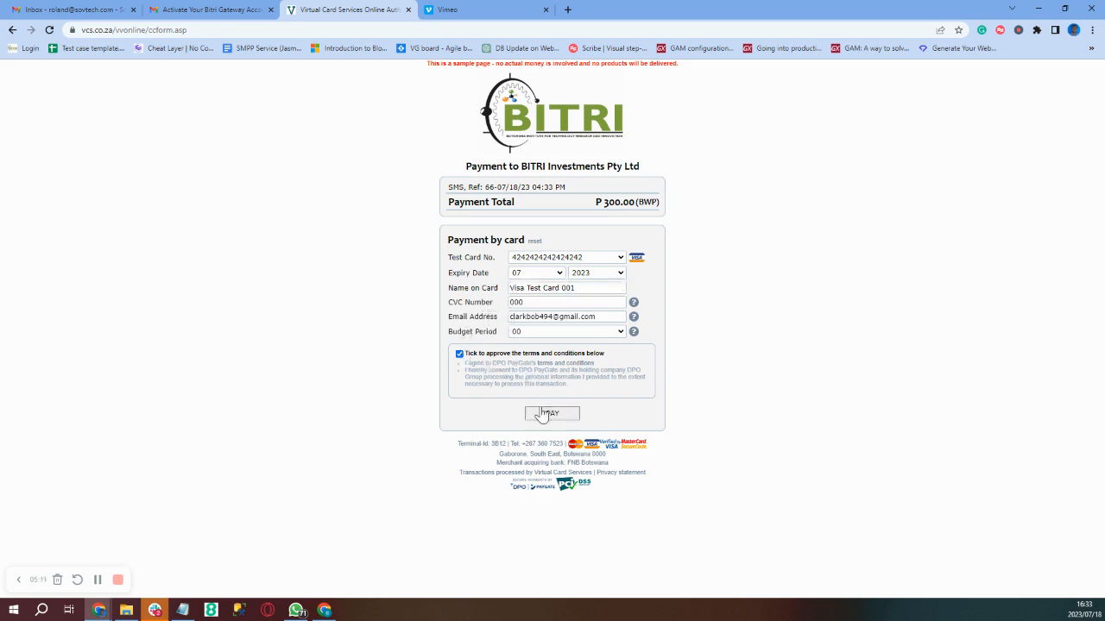
click(541, 420)
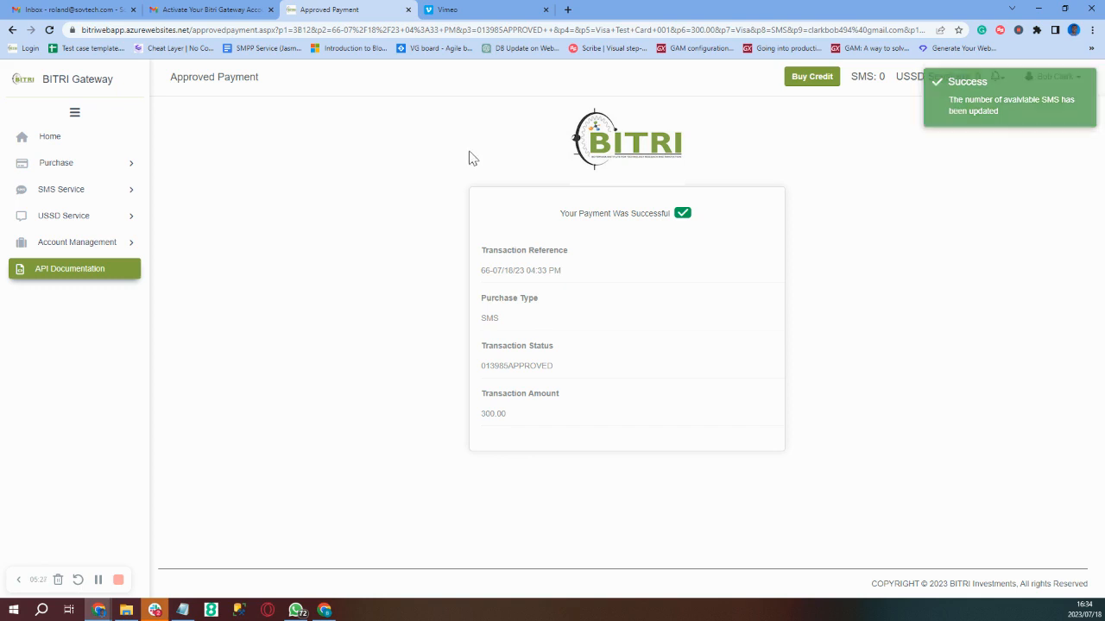
click(101, 169)
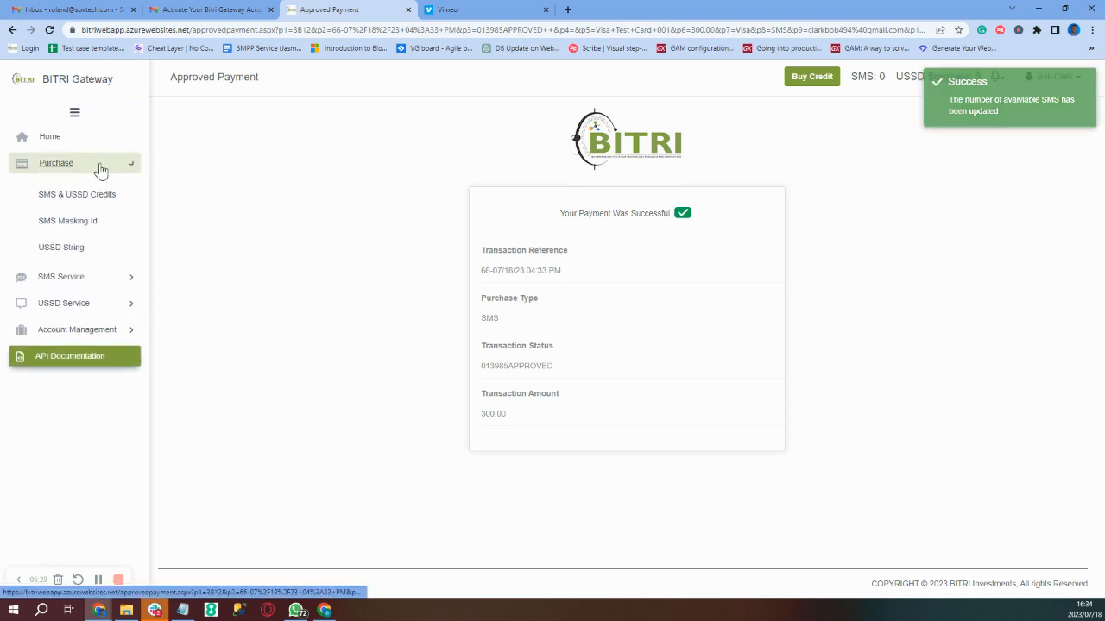
- Open the SMS & USSD Credits purchase form from the Purchase menu
click(93, 198)
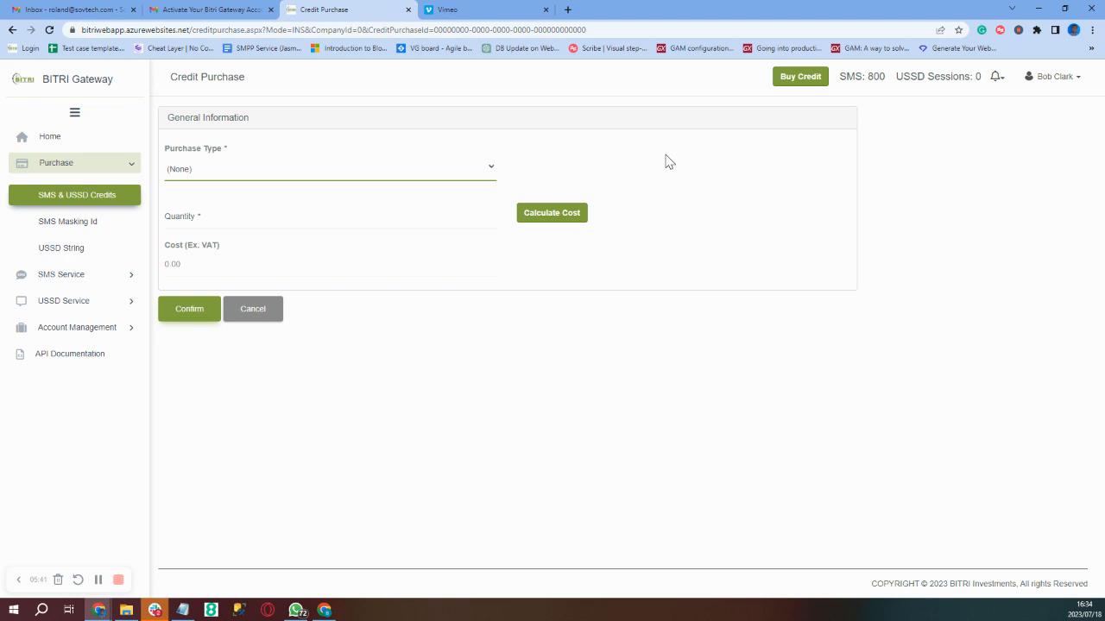
- Order 1000 USSD Sessions, calculate the cost and confirm the purchase
click(423, 171)
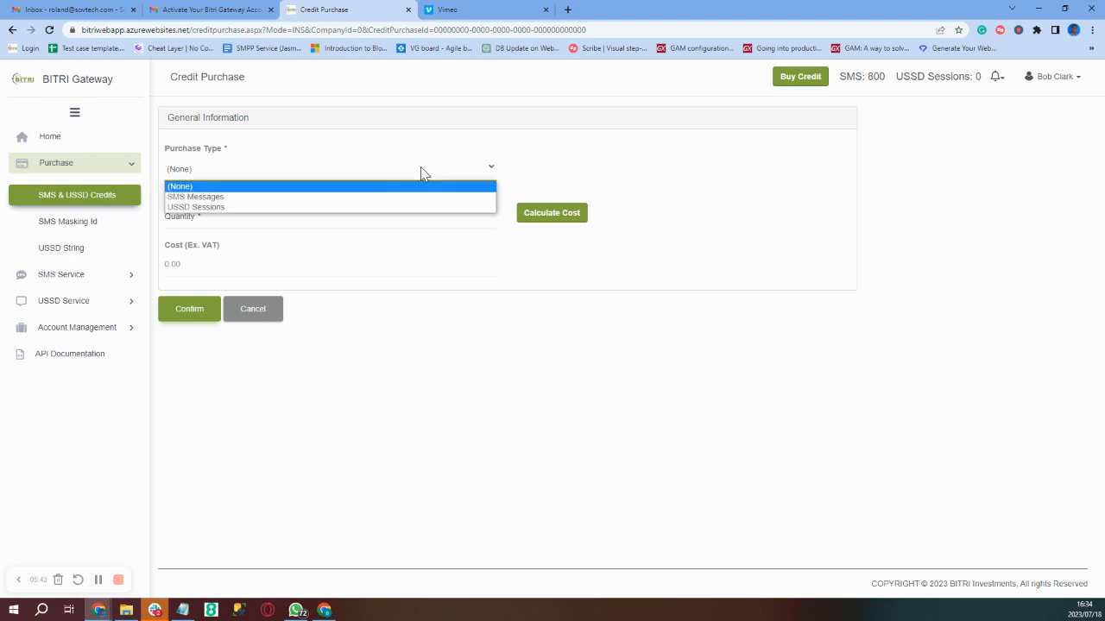
click(396, 208)
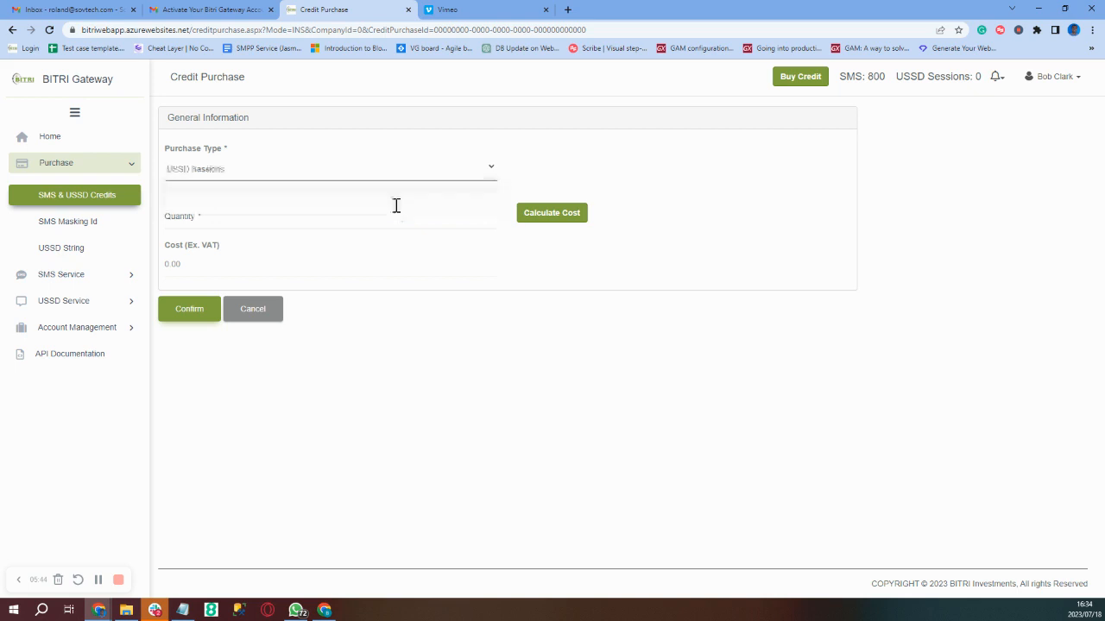
click(391, 219)
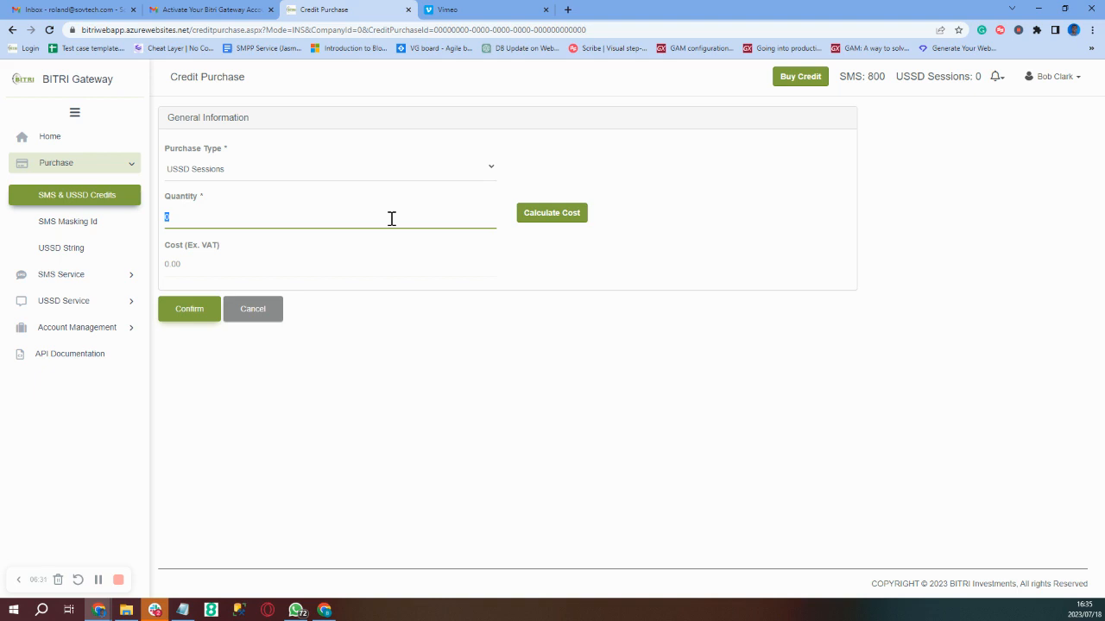
text(1000)
click(542, 224)
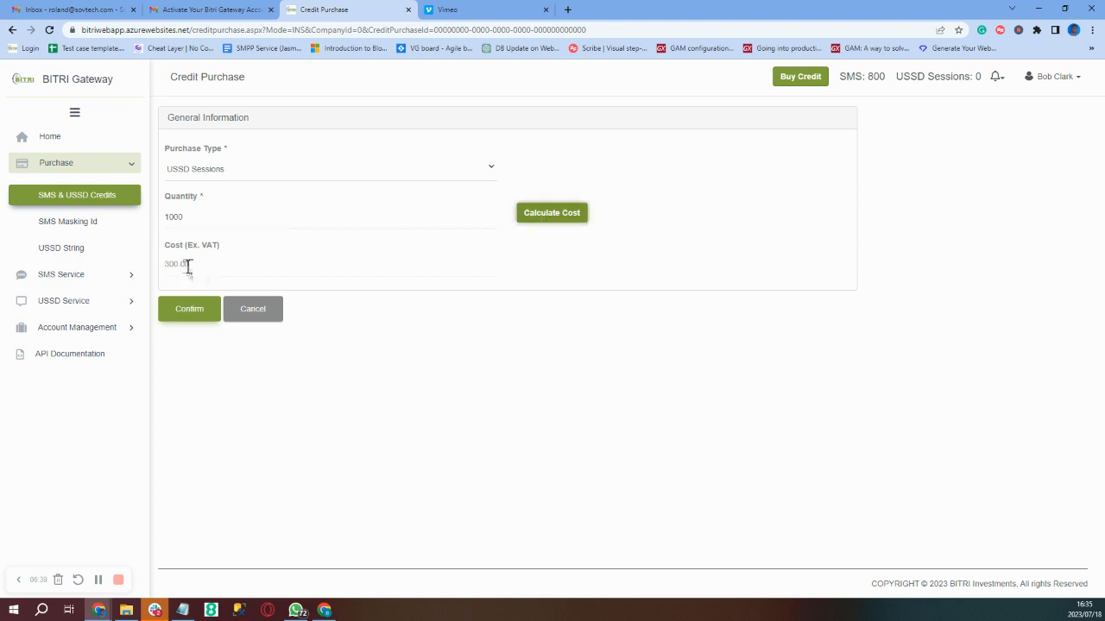
click(186, 317)
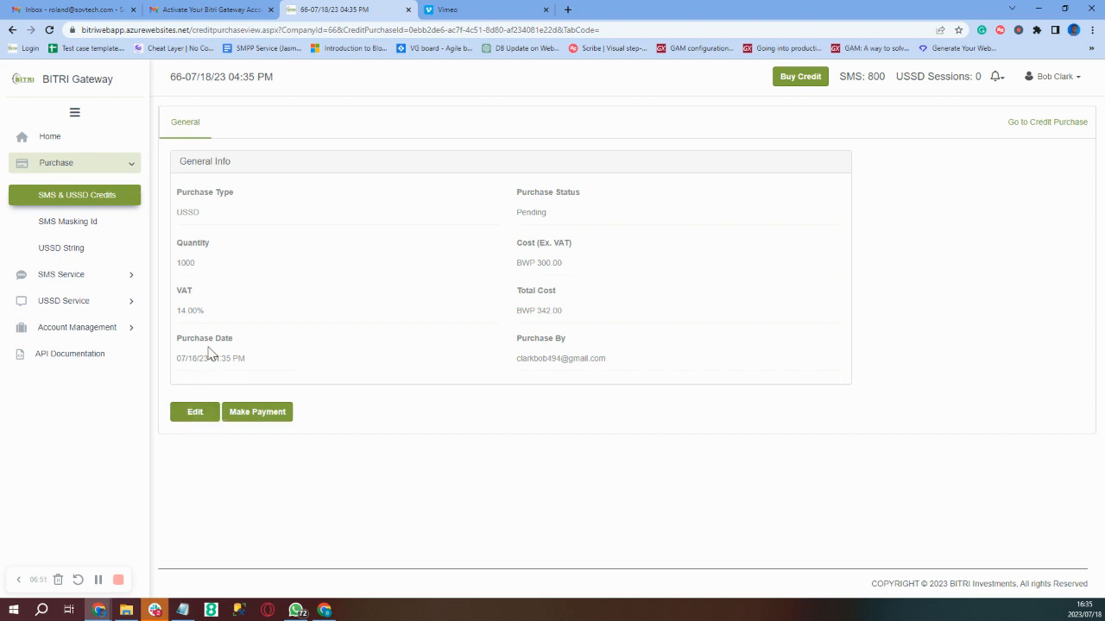
- Edit the pending USSD order to 1500 sessions, recalculate to BWP 513.00 and confirm
click(191, 415)
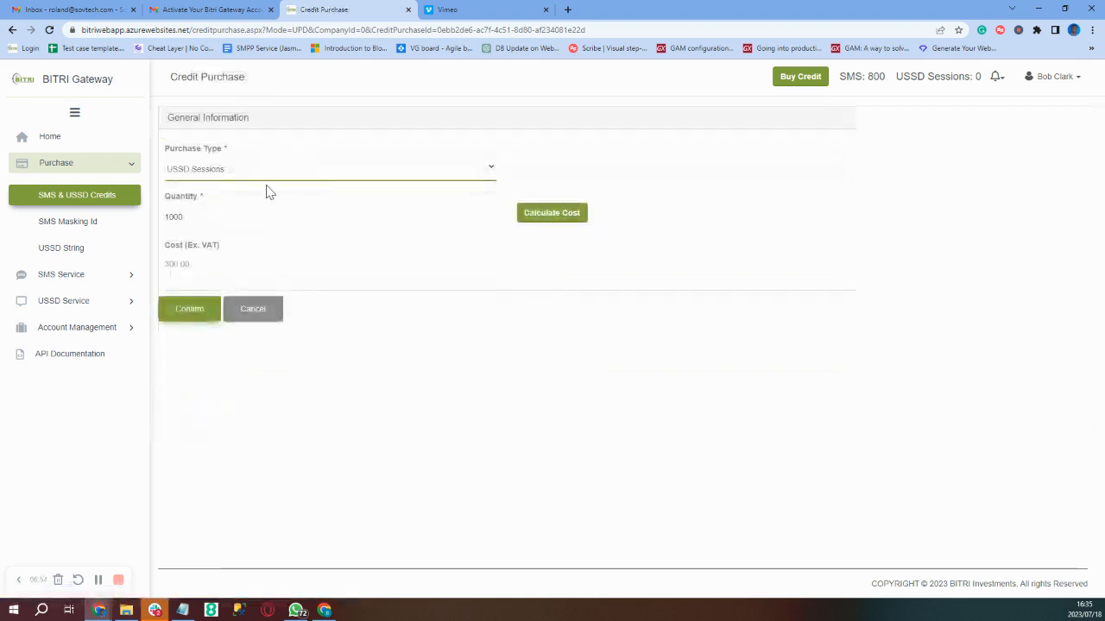
double_click(221, 221)
click(221, 221)
key(BackSpace)
key(BackSpace)
key(BackSpace)
text(500)
click(546, 216)
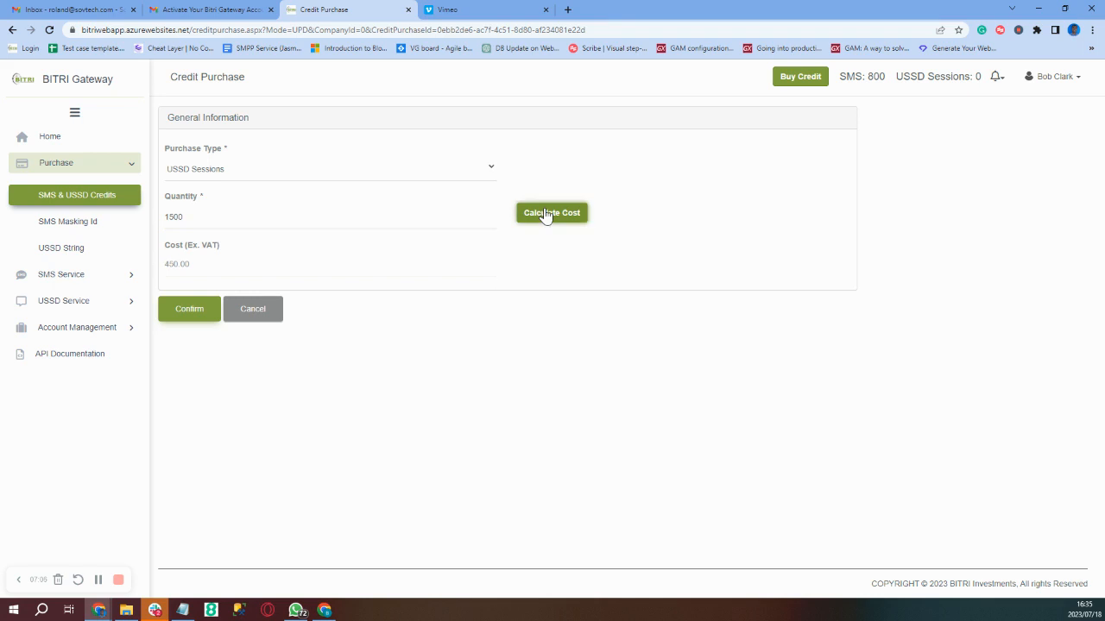
click(189, 309)
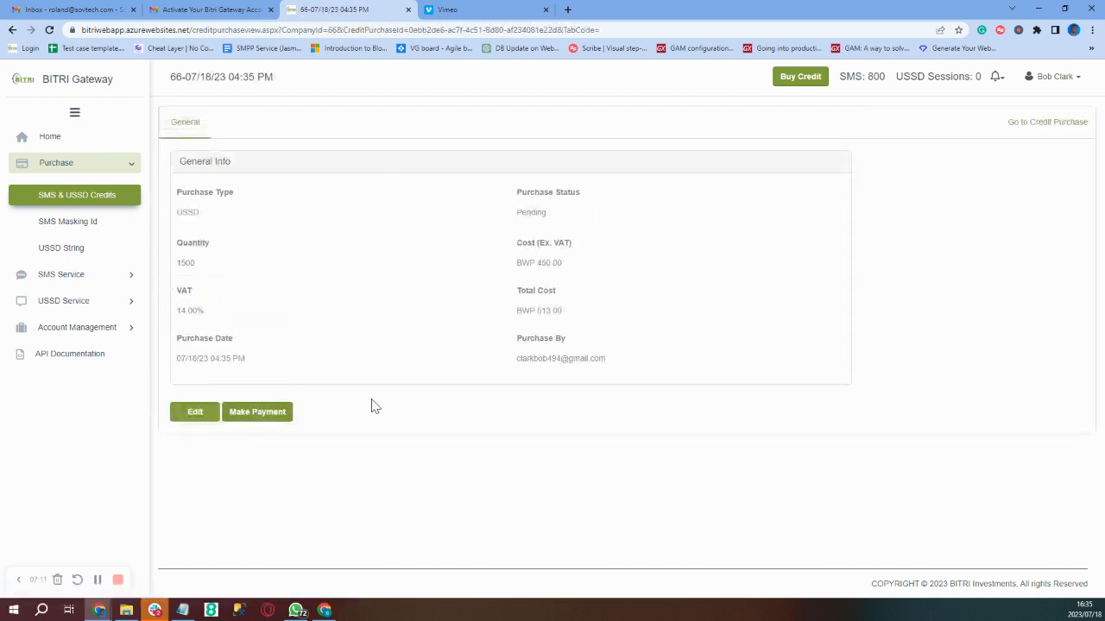
- Pay P 513.00 on the VCS card form after accepting the terms and conditions
click(271, 417)
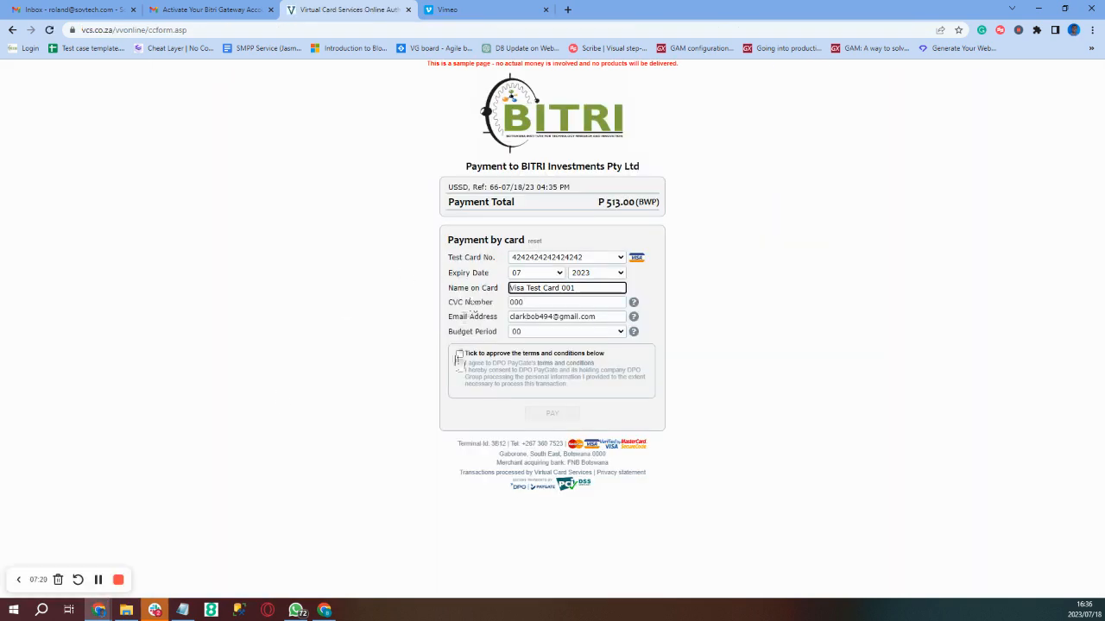
click(459, 355)
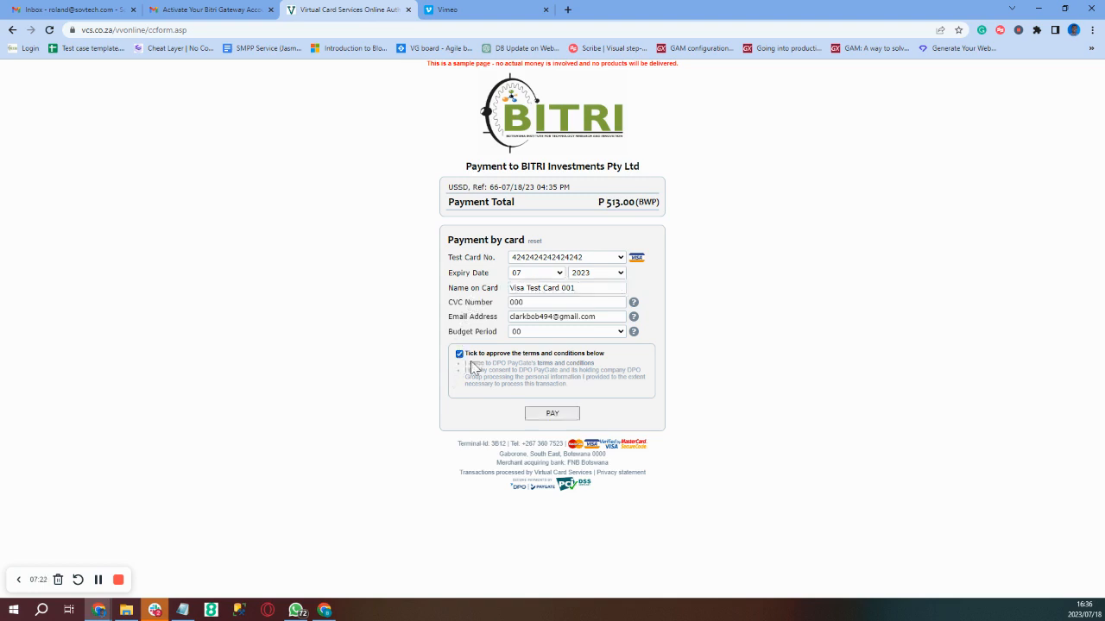
click(550, 415)
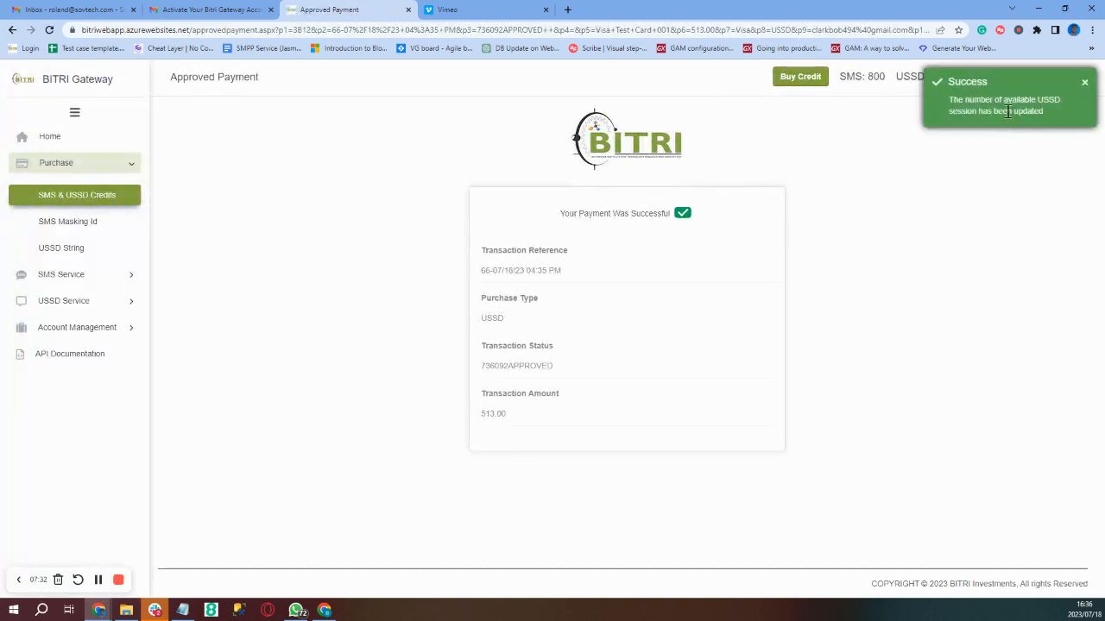
- Dismiss the green Success toast, leaving the 513.00 USSD payment approval showing
click(1085, 86)
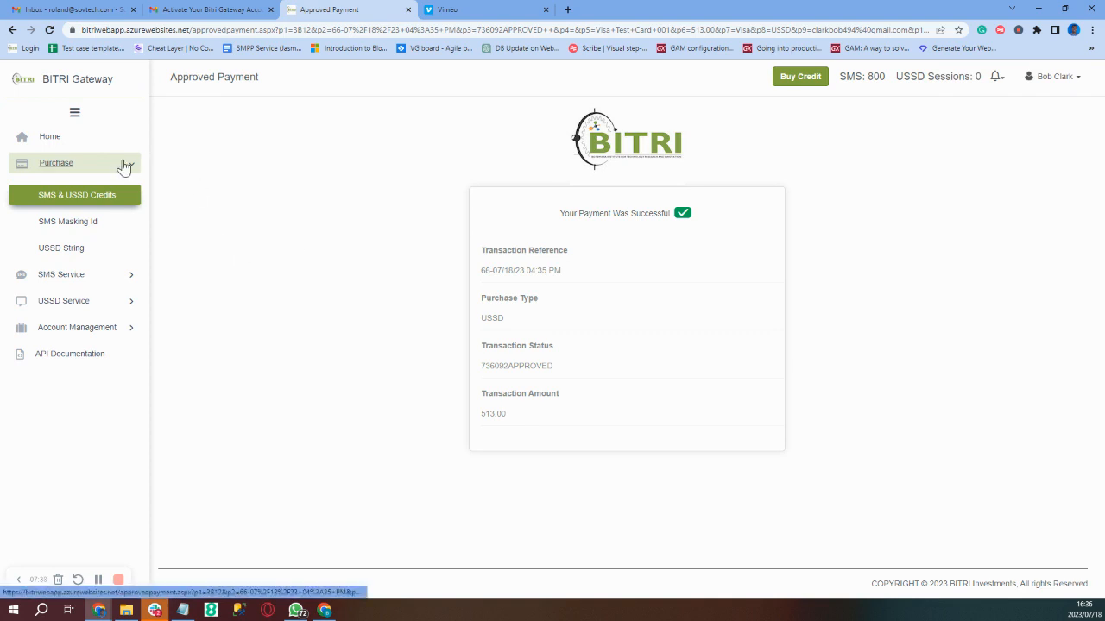
- Start an SMS masking ID request named Audi, For Profit usage, Marketing office
click(95, 223)
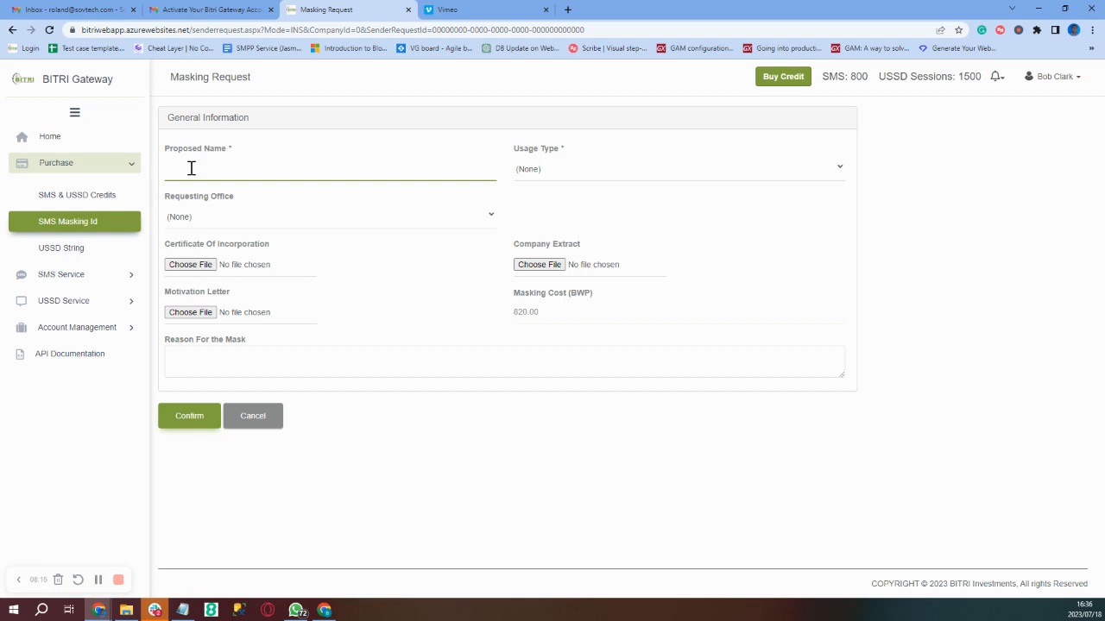
text(Audi)
click(528, 173)
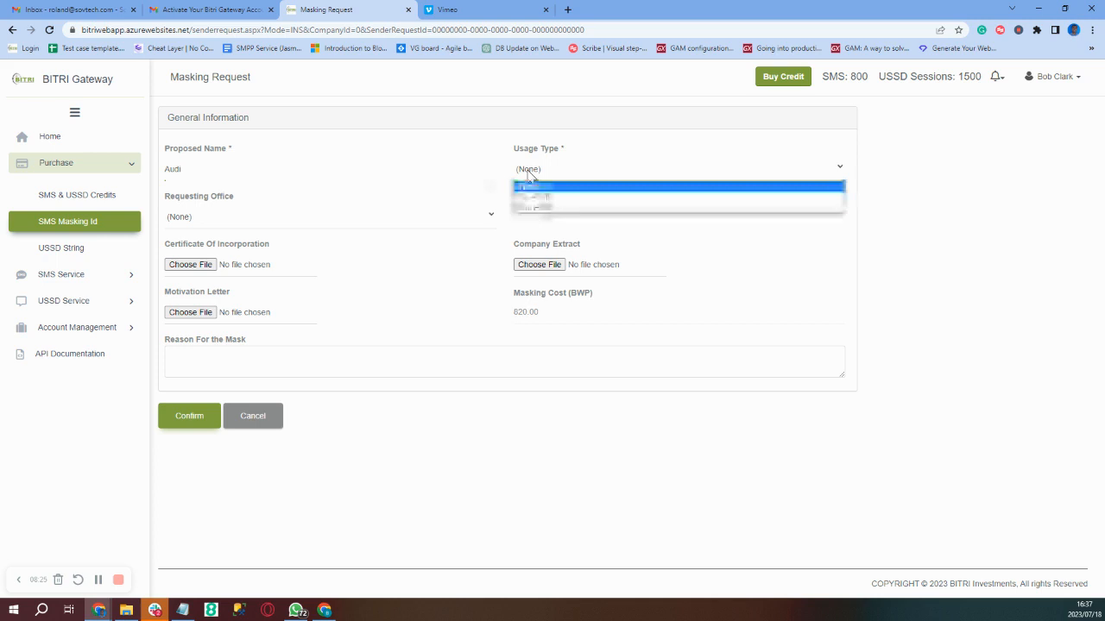
click(536, 199)
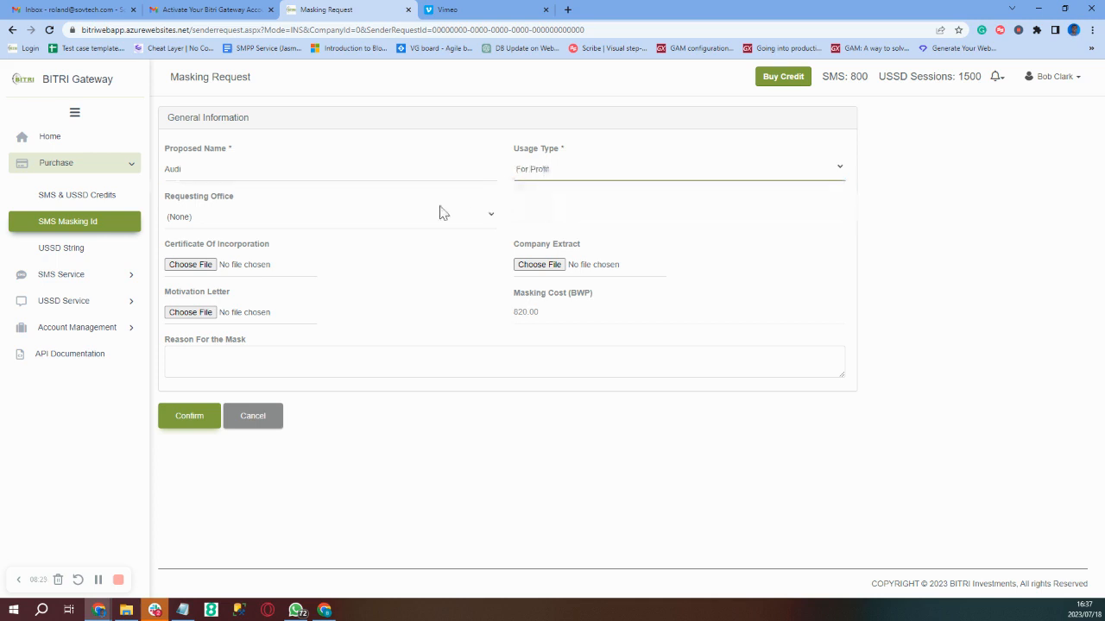
click(414, 225)
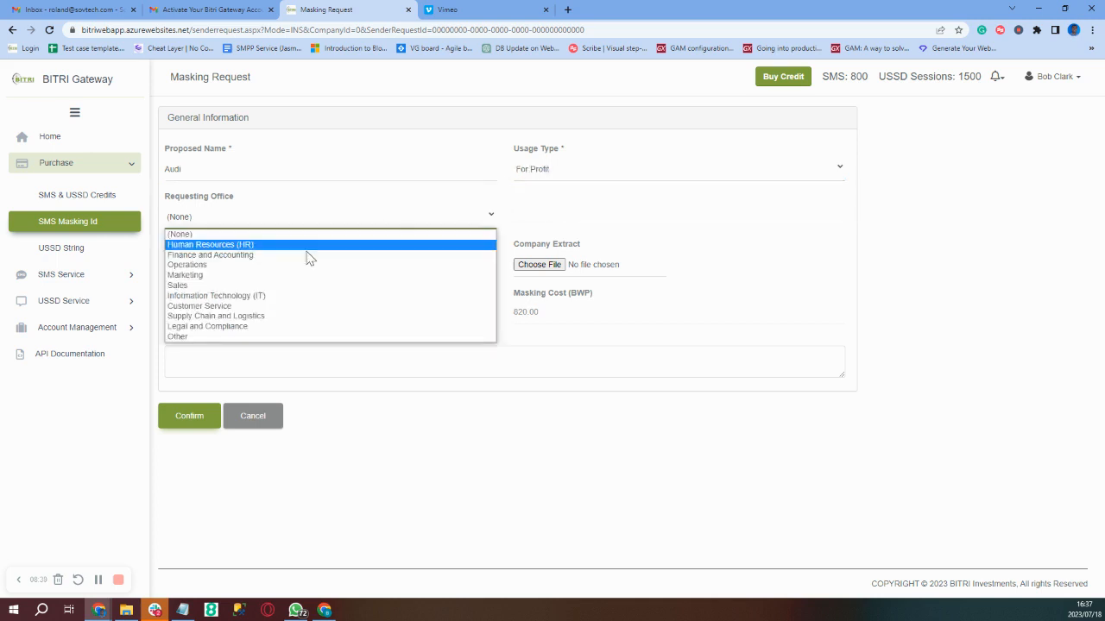
click(267, 276)
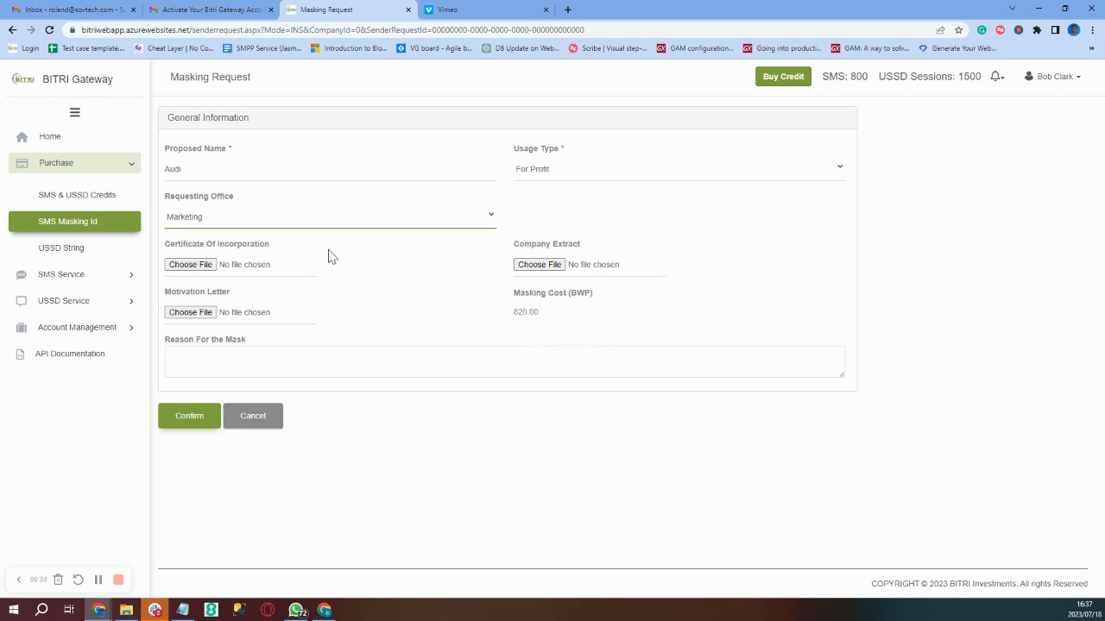
- Attach the Japan AI white paper PDF as certificate, company extract and motivation letter
click(211, 270)
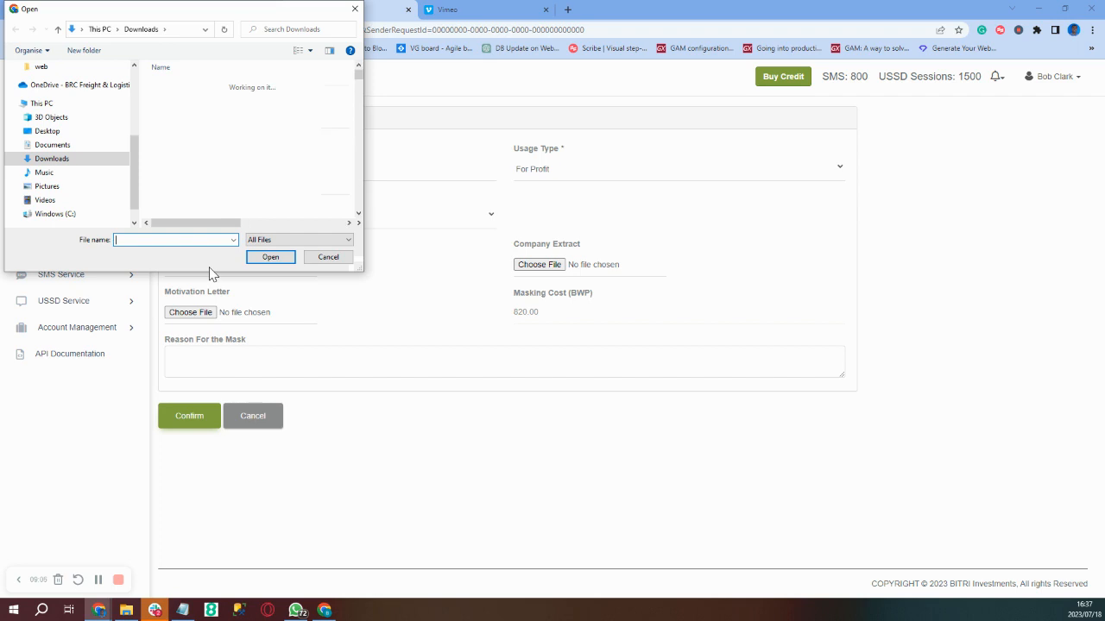
text(the_ja)
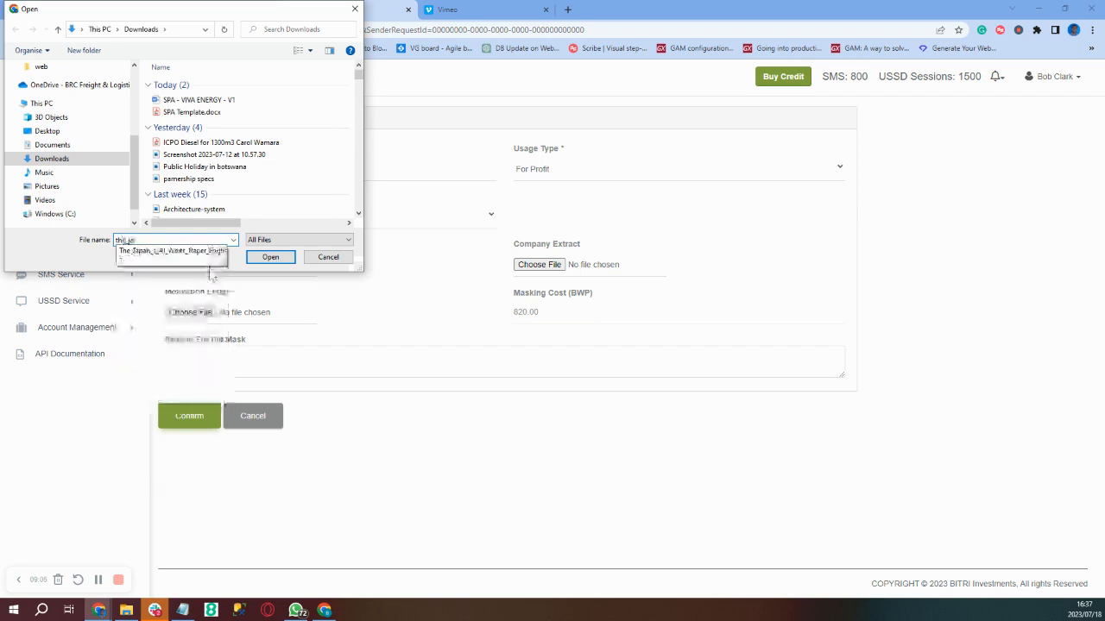
key(Down)
key(Return)
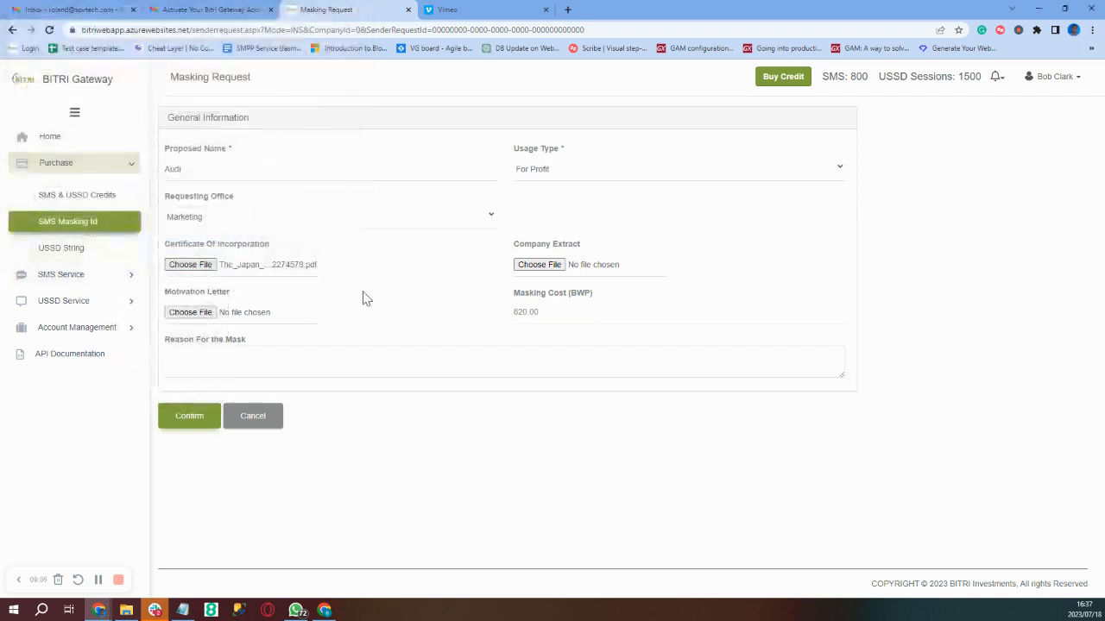
click(544, 267)
text(the_ja)
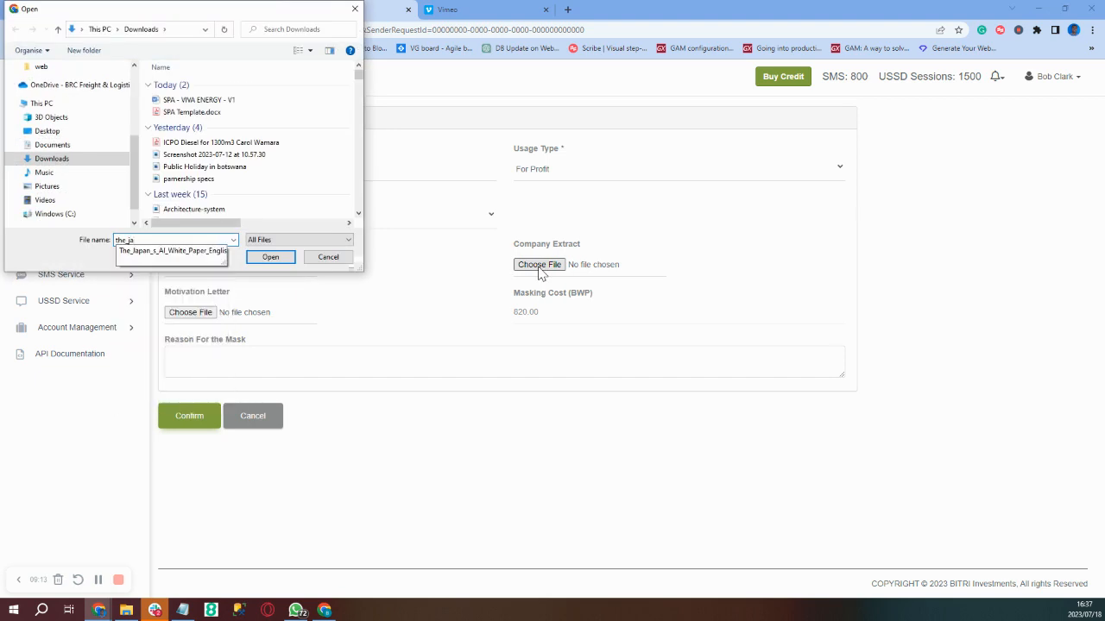
key(Down)
key(Return)
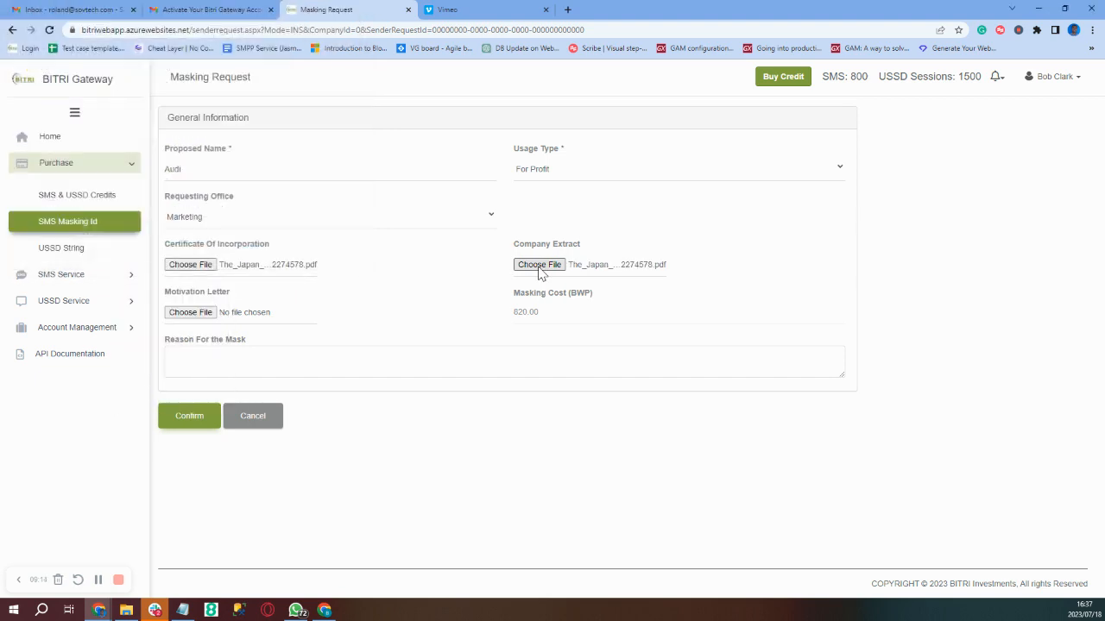
click(204, 314)
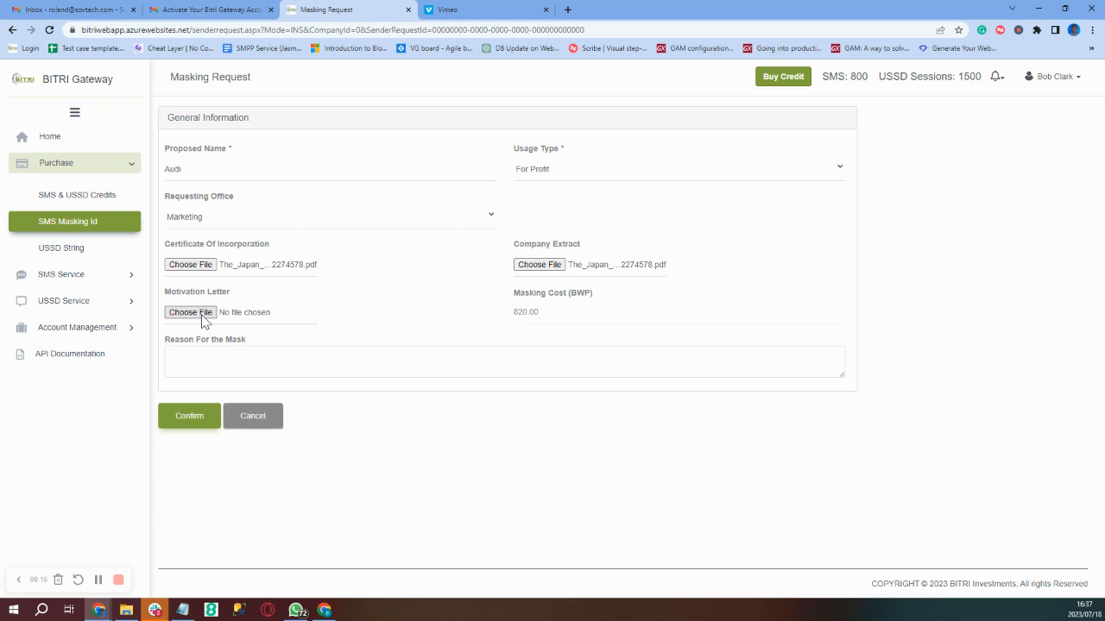
text(The)
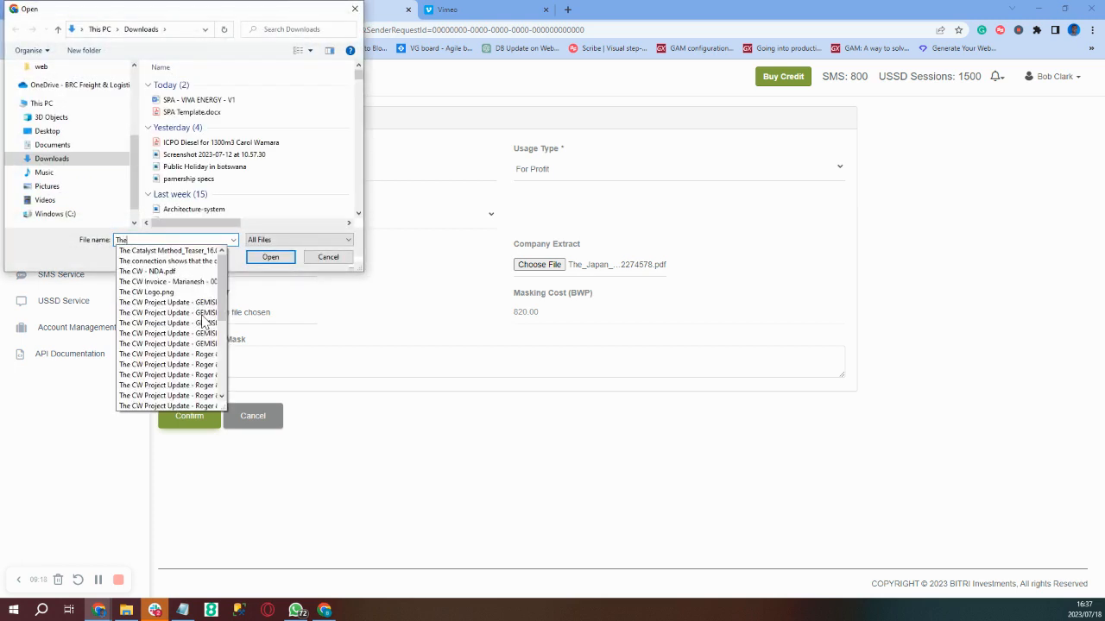
text(_ja)
key(Down)
key(Return)
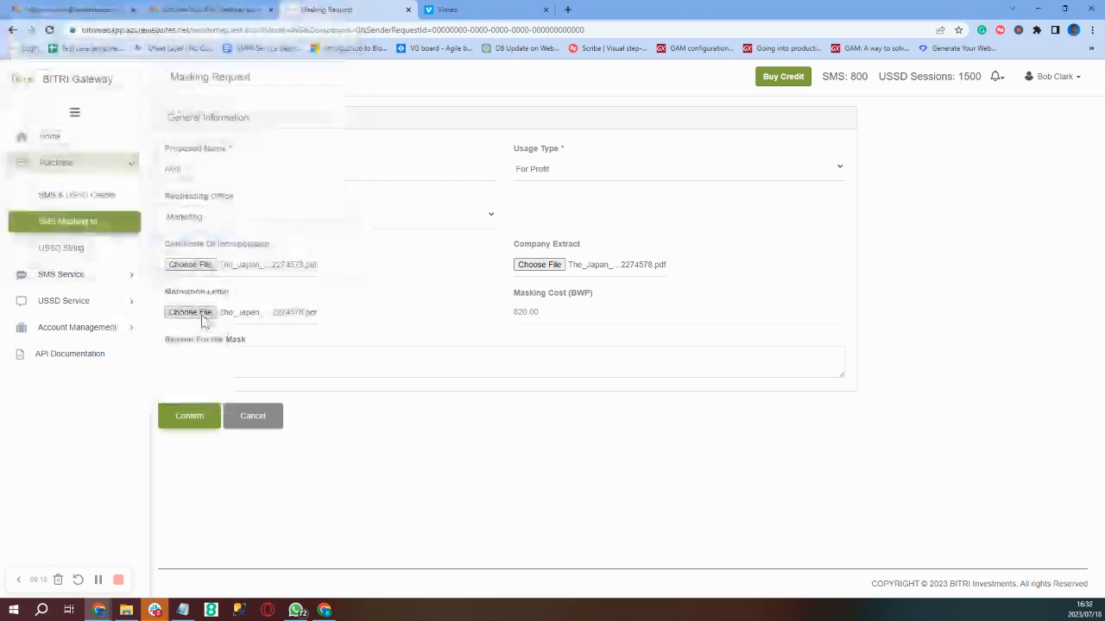
- Enter 'Testing' as the mask reason and submit the Audi request
click(200, 370)
text(Testing)
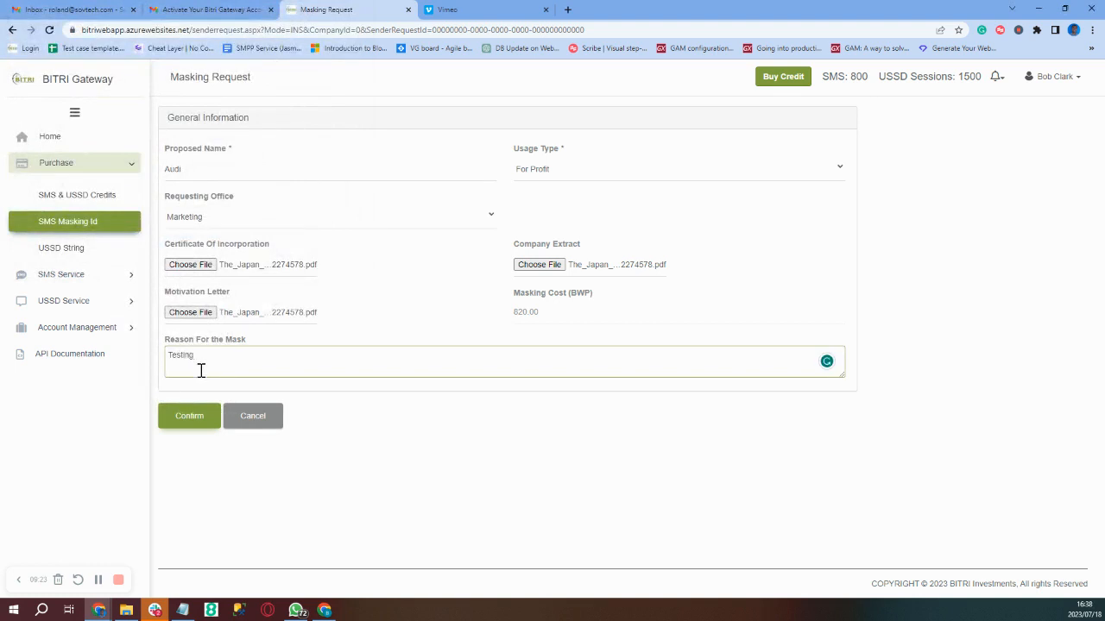
click(186, 418)
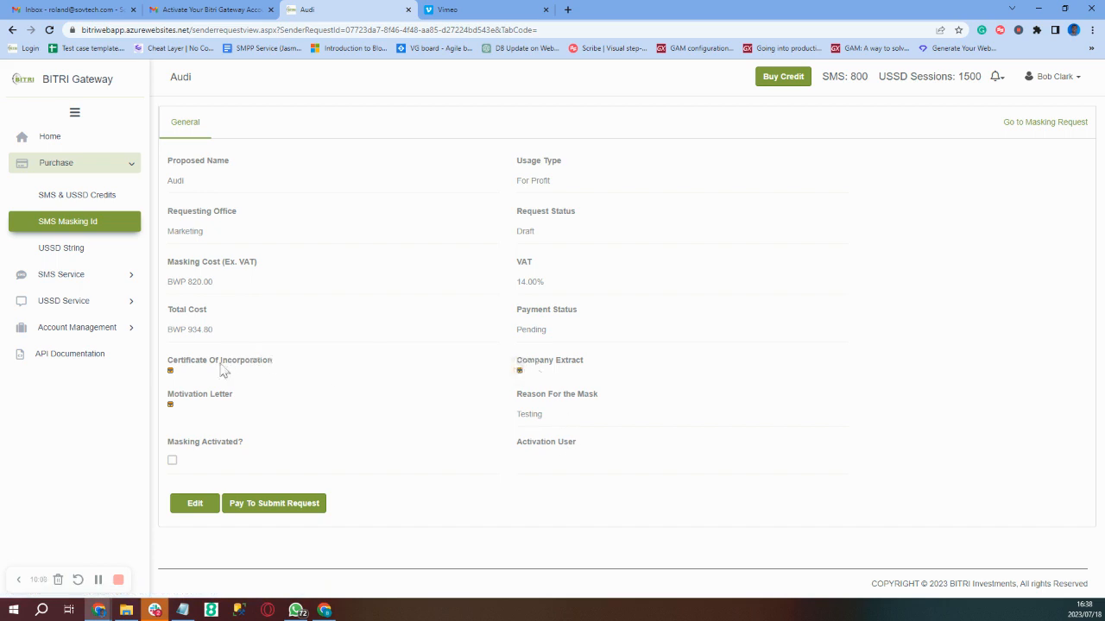
- View the attached AI White Paper certificate PDF, then return to the Audi request tab
click(171, 373)
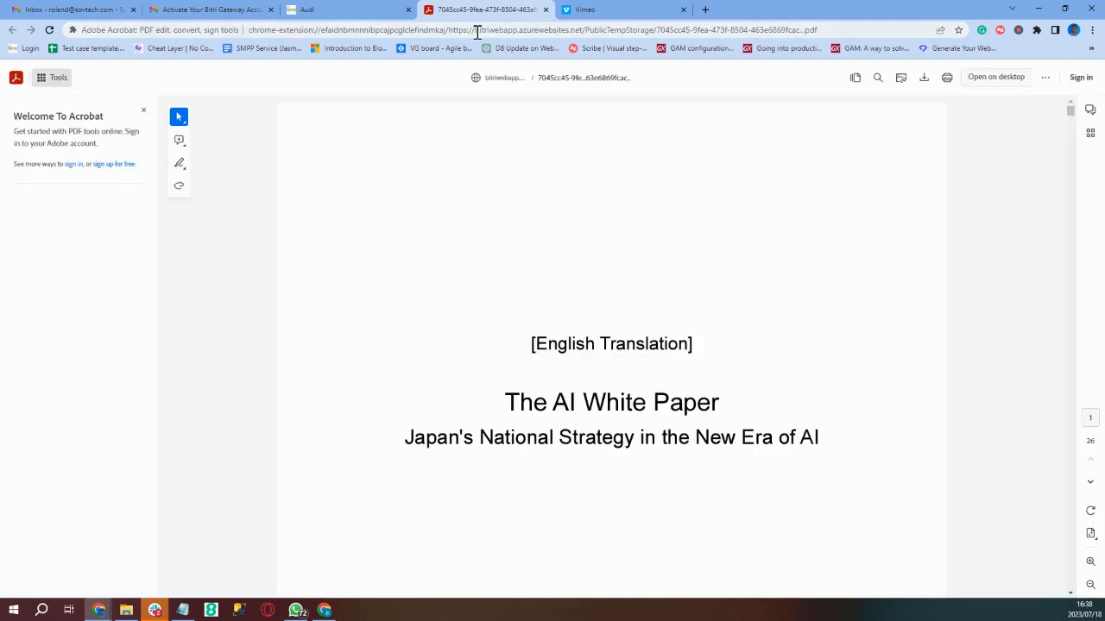
click(326, 12)
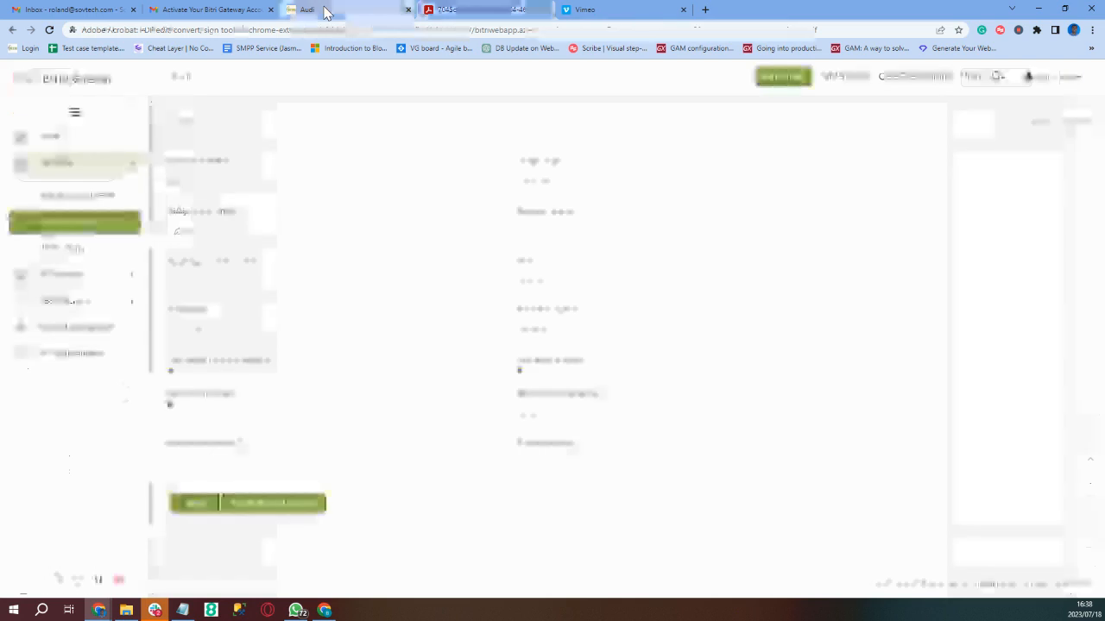
- Pay the 934.00 BWP Audi masking fee by card, accepting the VCS terms
click(261, 515)
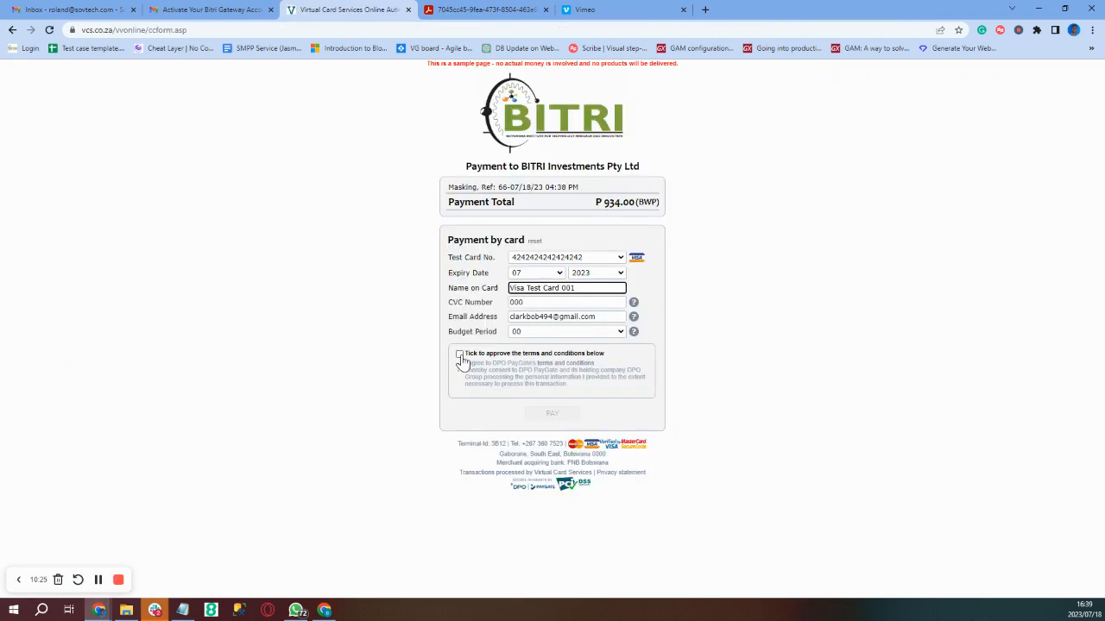
click(459, 354)
click(551, 415)
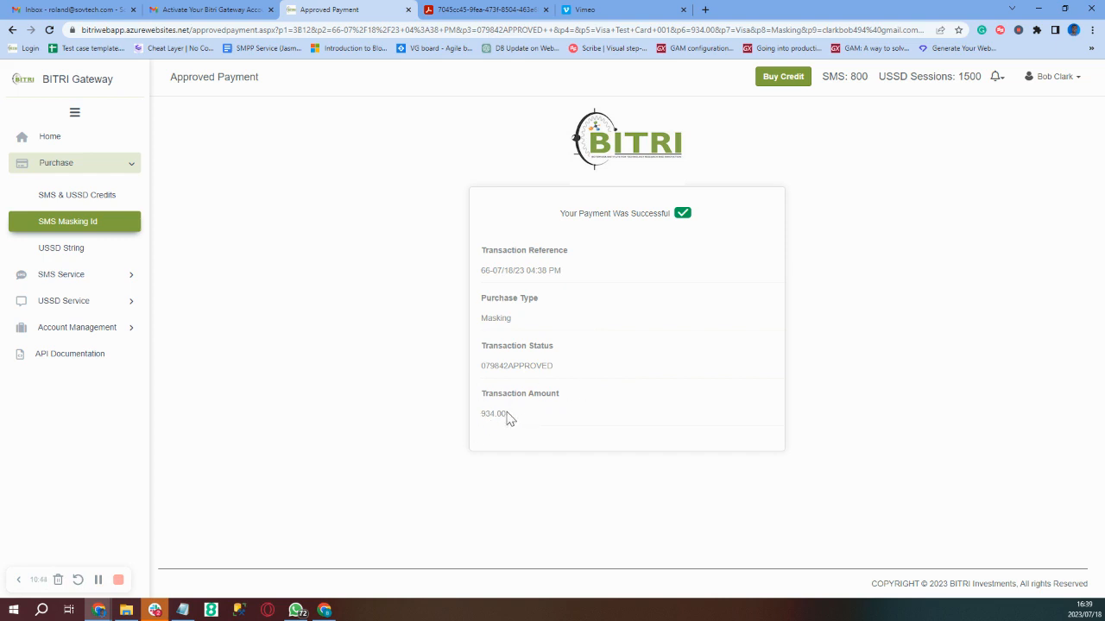
- Open a blank USSD String request form priced at BWP 620.00
click(75, 250)
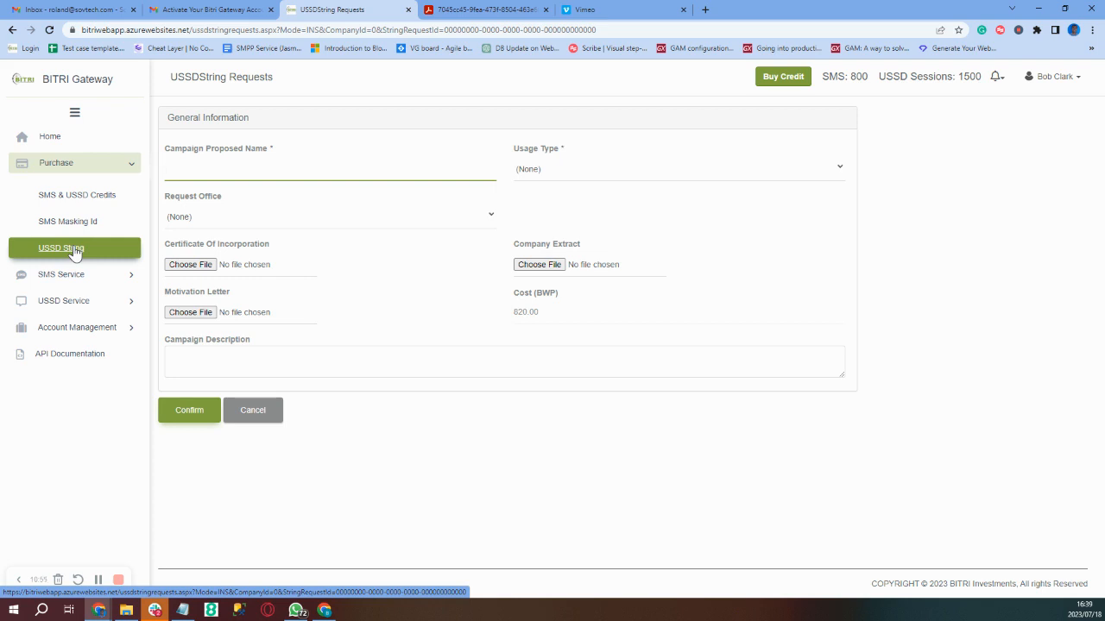
- Name the USSD request Audi, with For Profit usage and Marketing office
text(Aud)
click(565, 177)
click(559, 197)
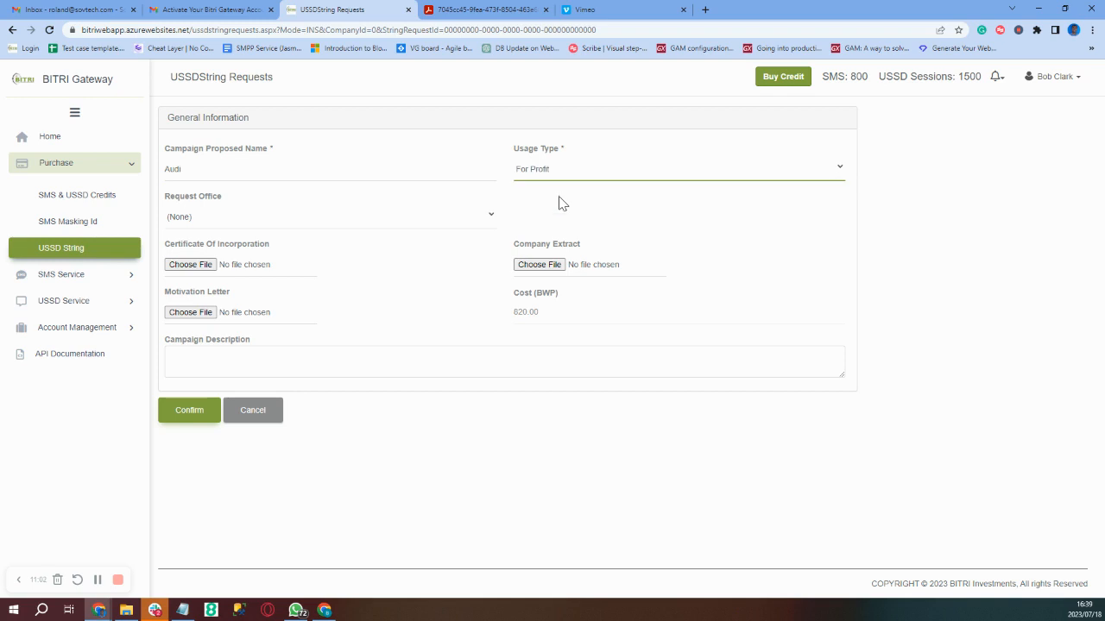
click(372, 220)
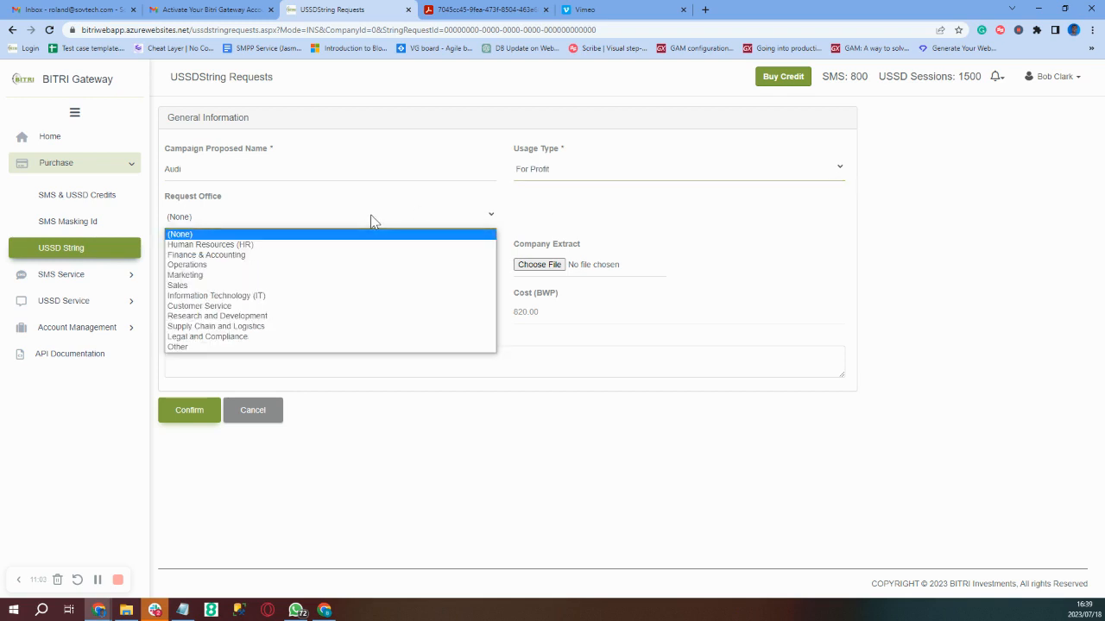
click(220, 275)
- Attach the Japan white paper PDF as the certificate of incorporation
click(191, 265)
text(The_J)
key(Down)
key(Return)
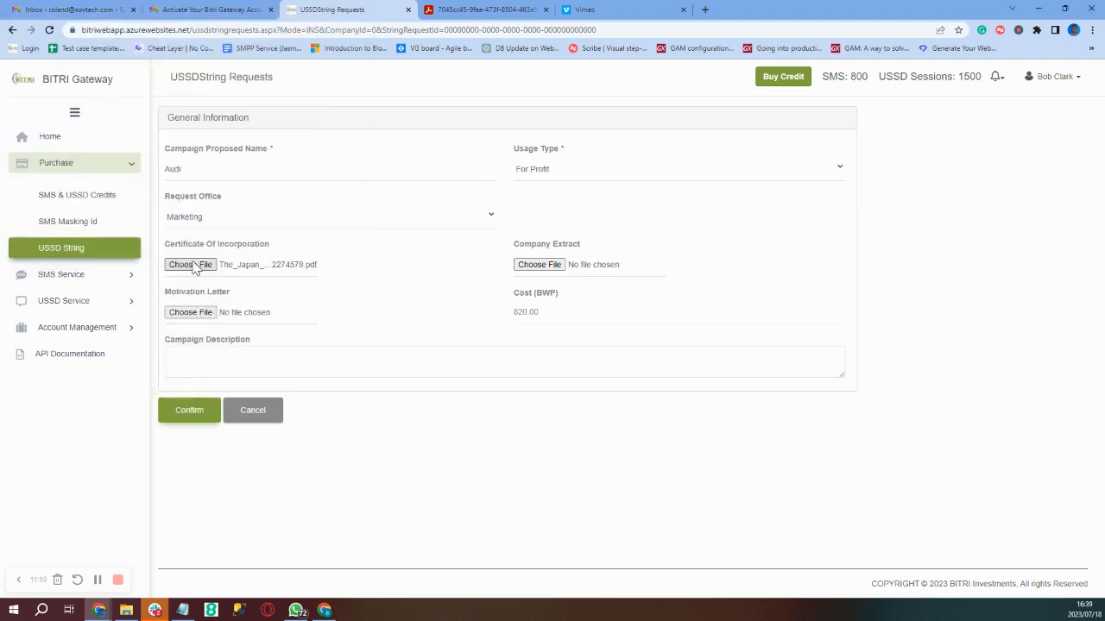
- Attach the same Japan PDF as the company extract and motivation letter
click(538, 266)
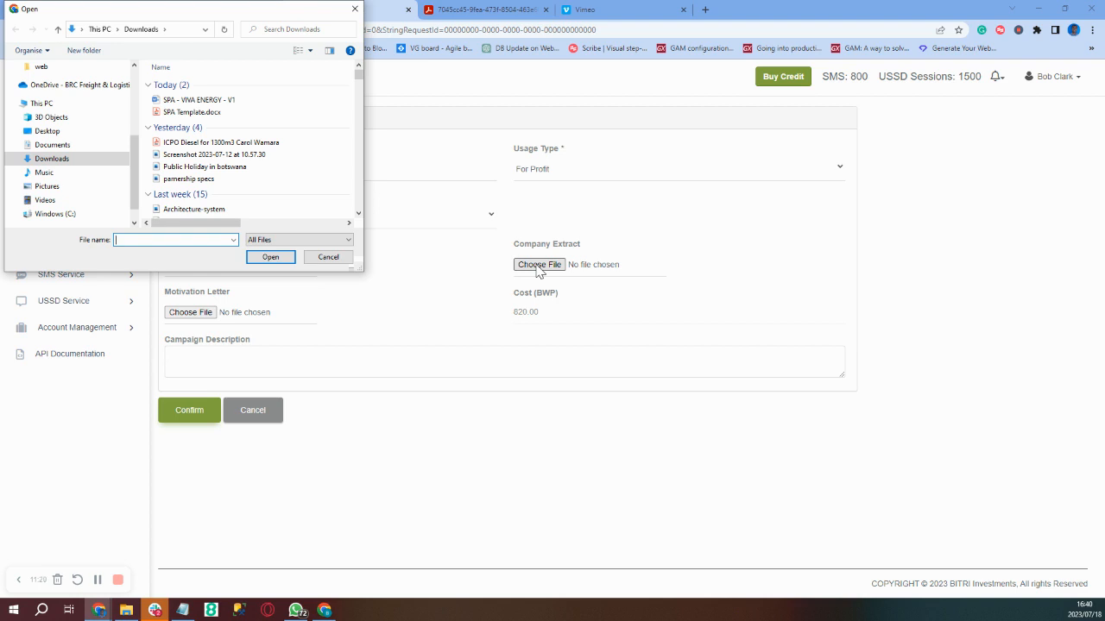
click(356, 9)
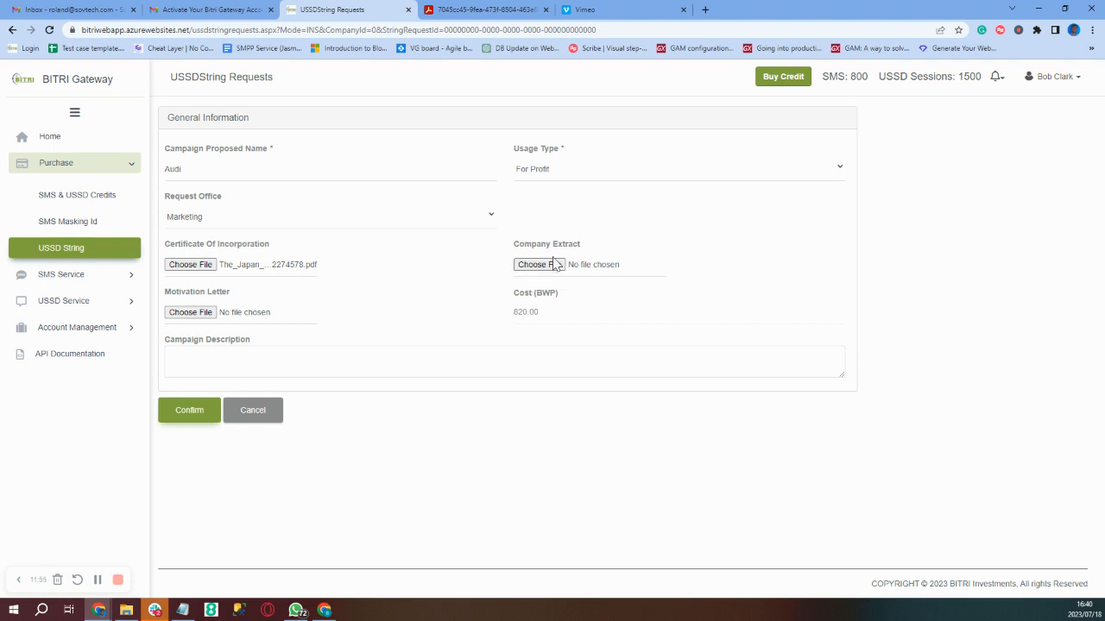
click(555, 267)
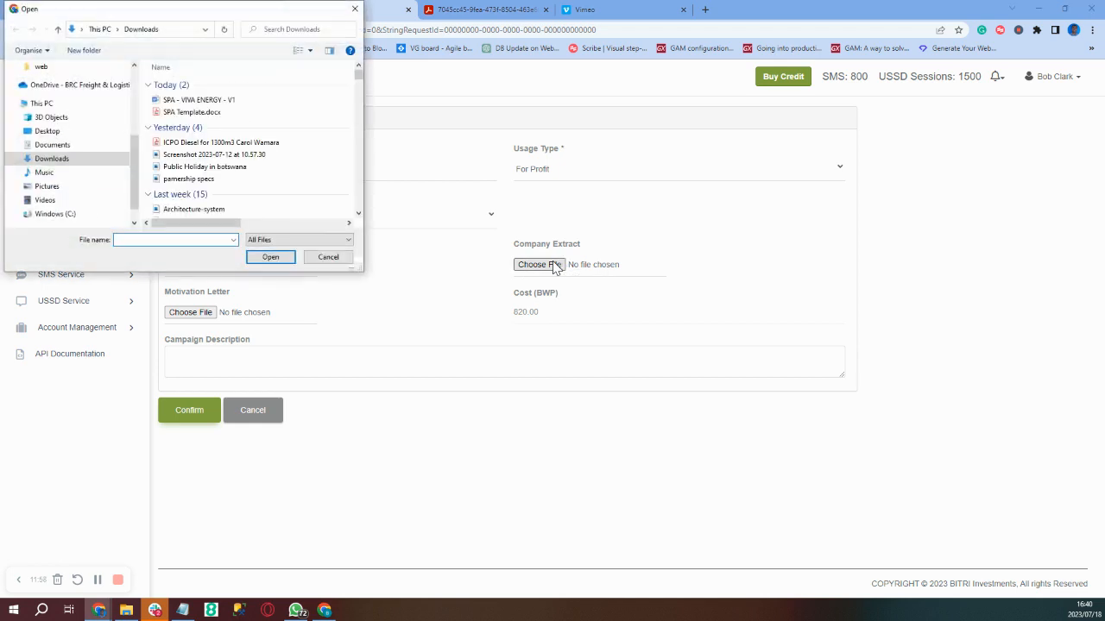
text(the_ja)
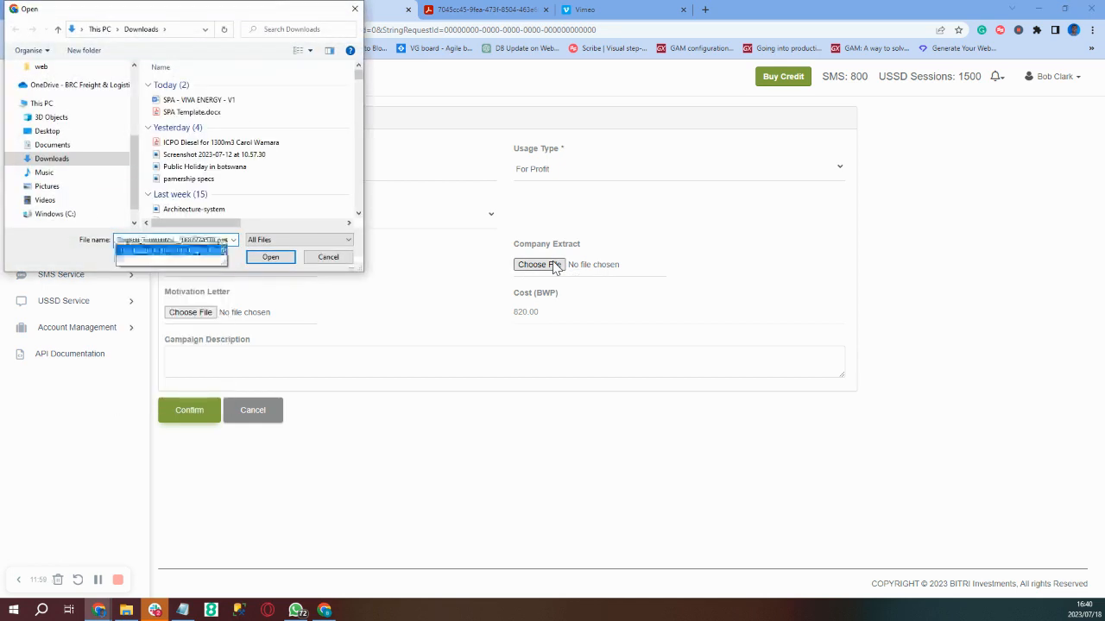
key(Down)
key(Return)
click(199, 314)
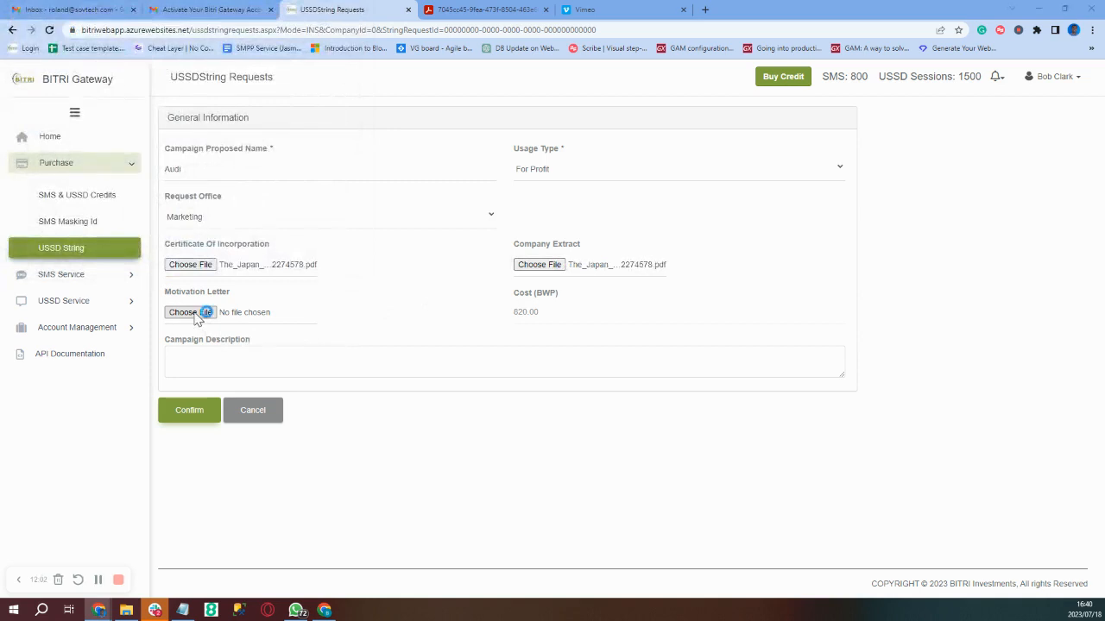
text(The_Ja)
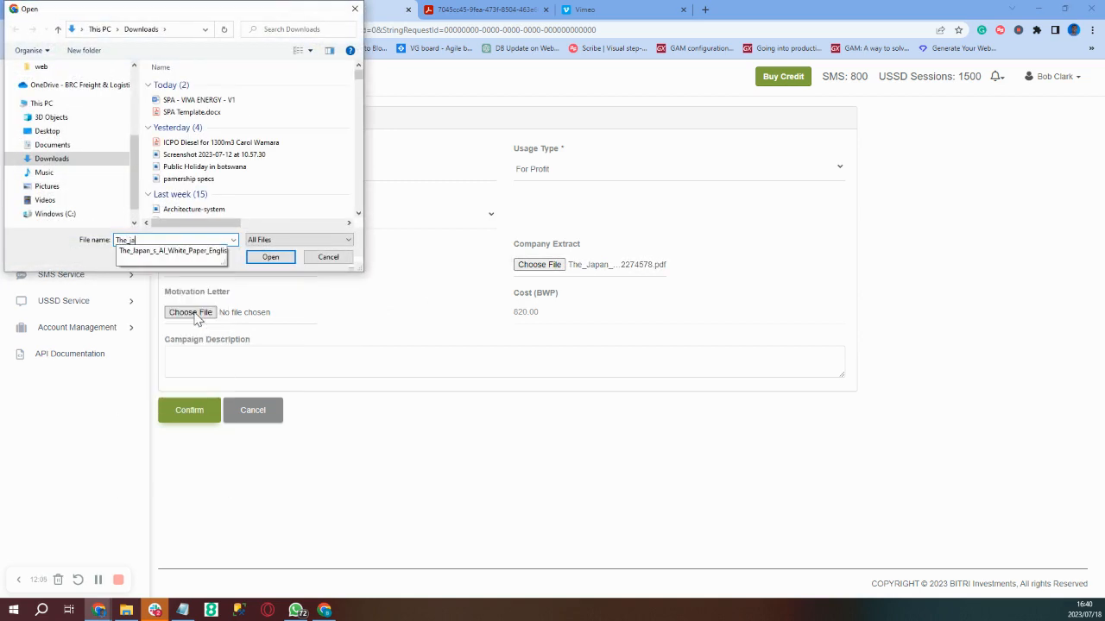
key(Down)
key(Return)
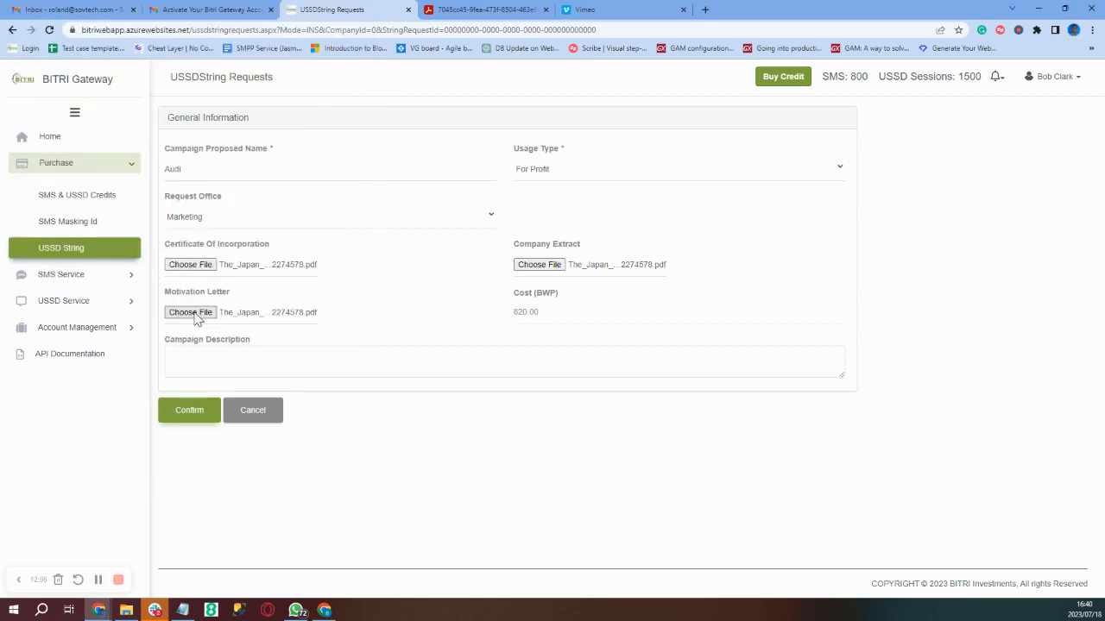
- Enter 'Testing' as the campaign description and submit the form
click(195, 371)
text(Test)
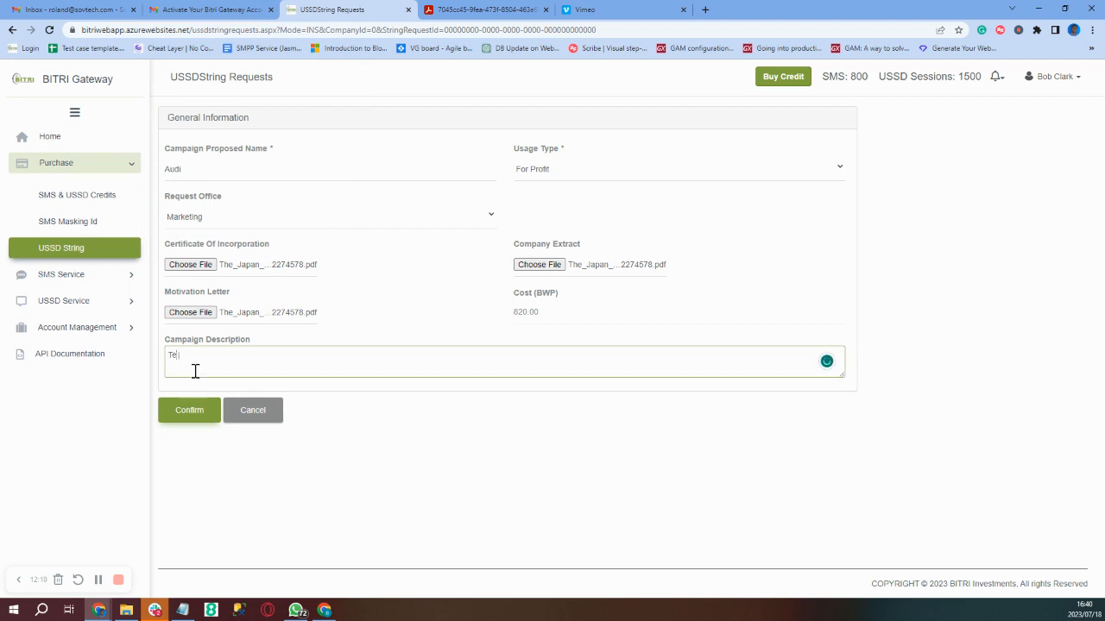
text(ing)
click(188, 418)
- Confirm the Audi USSD request as a BWP 934.80 draft and proceed to payment
click(189, 416)
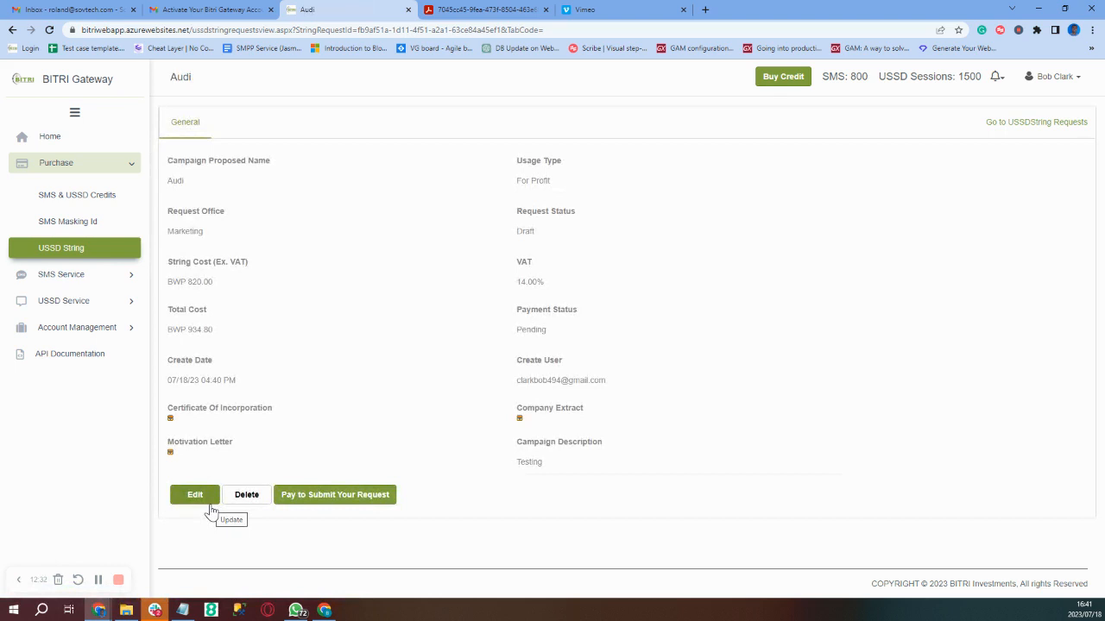
click(383, 497)
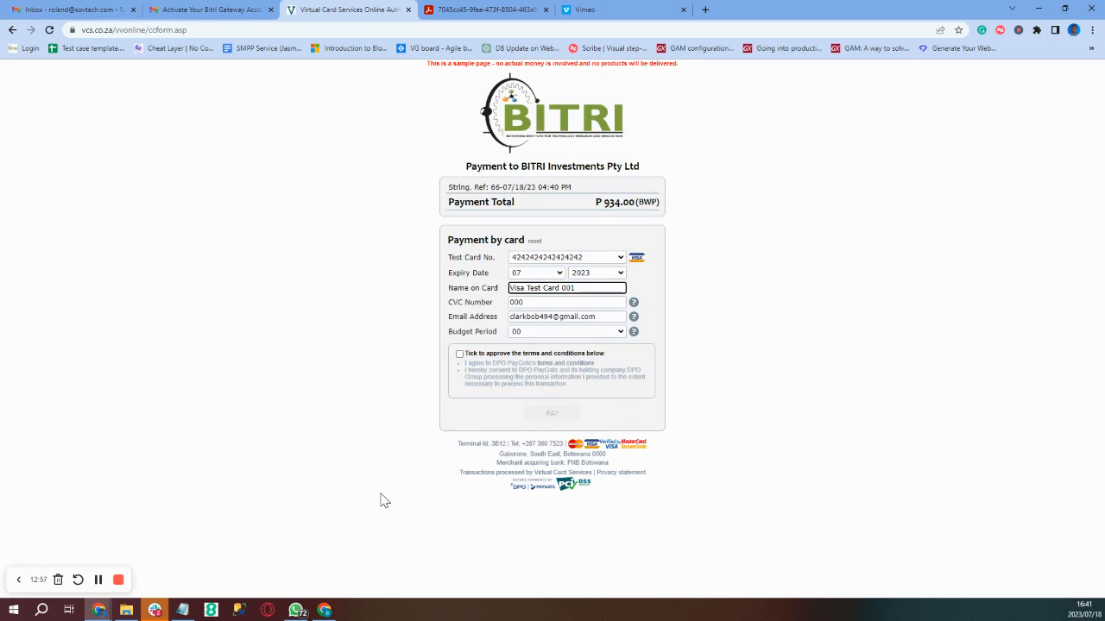
- Accept the VCS terms and pay the 934.00 BWP USSD string fee by card
click(459, 354)
click(539, 418)
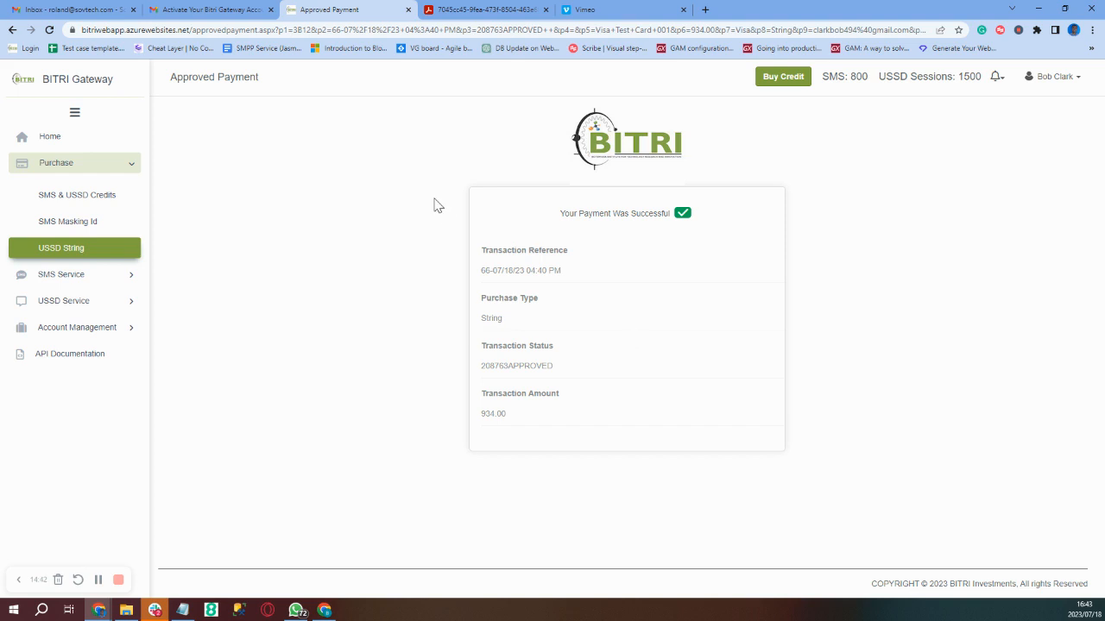
- Return to the Home dashboard showing 800 SMS and 1500 USSD session credits
click(50, 140)
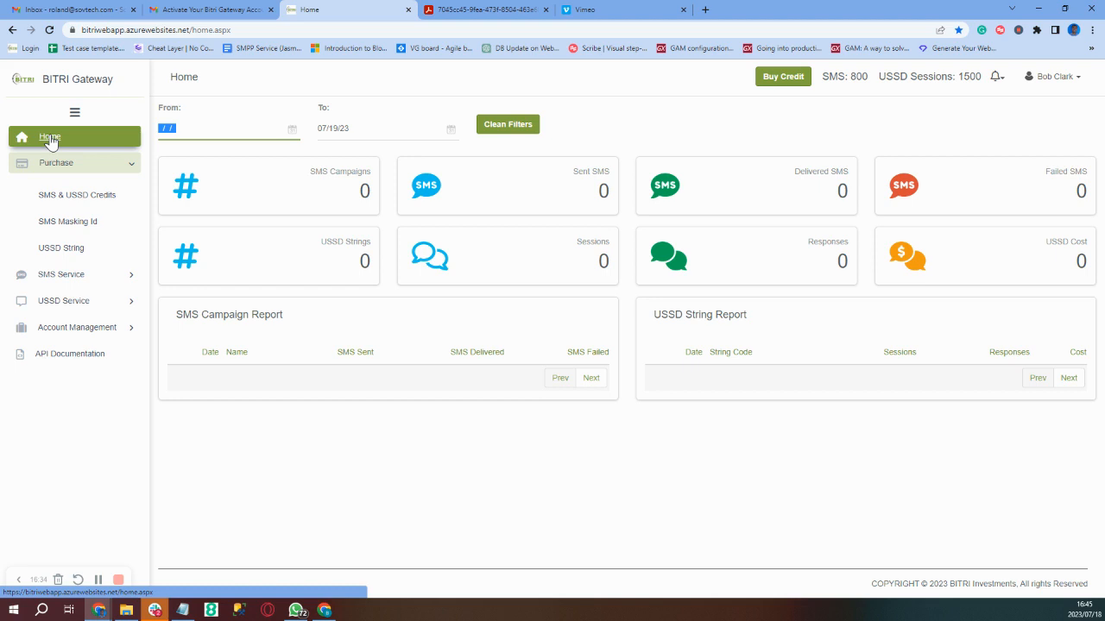
click(50, 141)
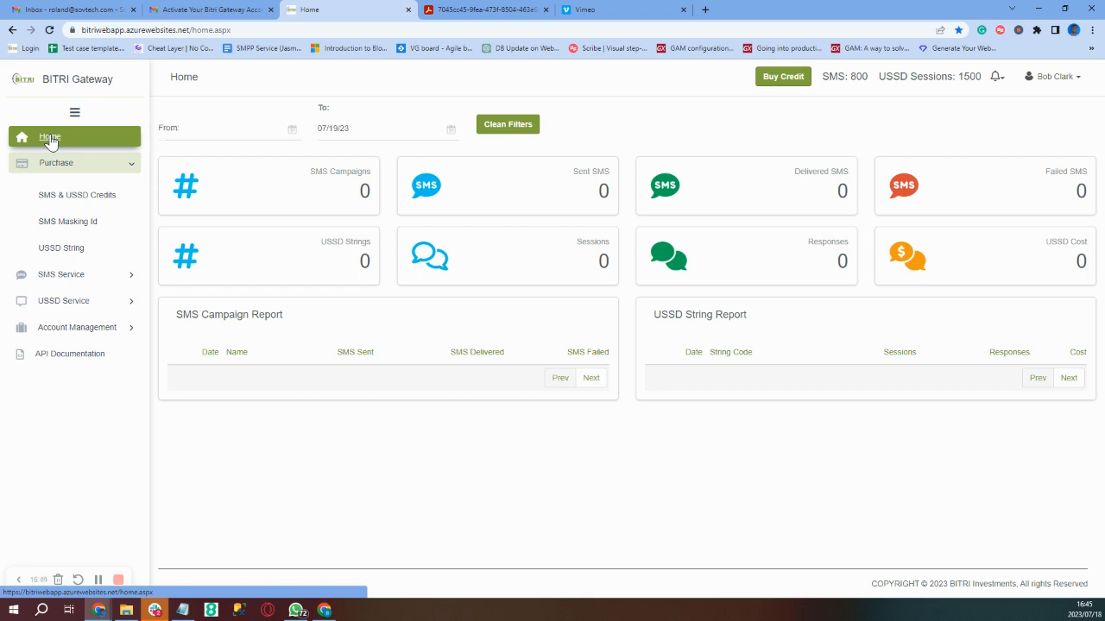